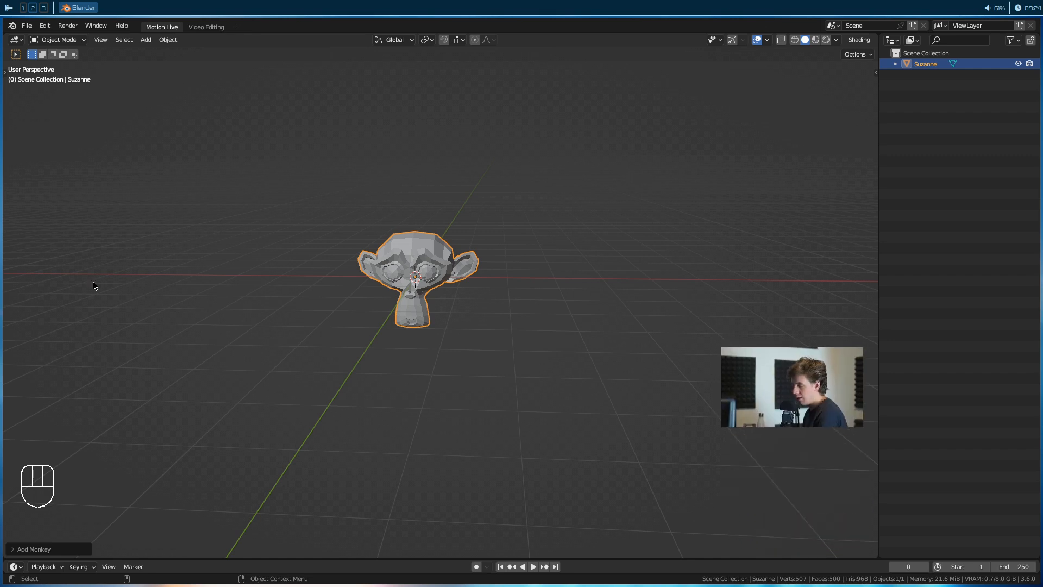
# - Enlarge the timeline area, go to frame 1, and switch the Outliner area to the Properties editor
pyautogui.moveTo(332, 559); pyautogui.dragTo(376, 464)
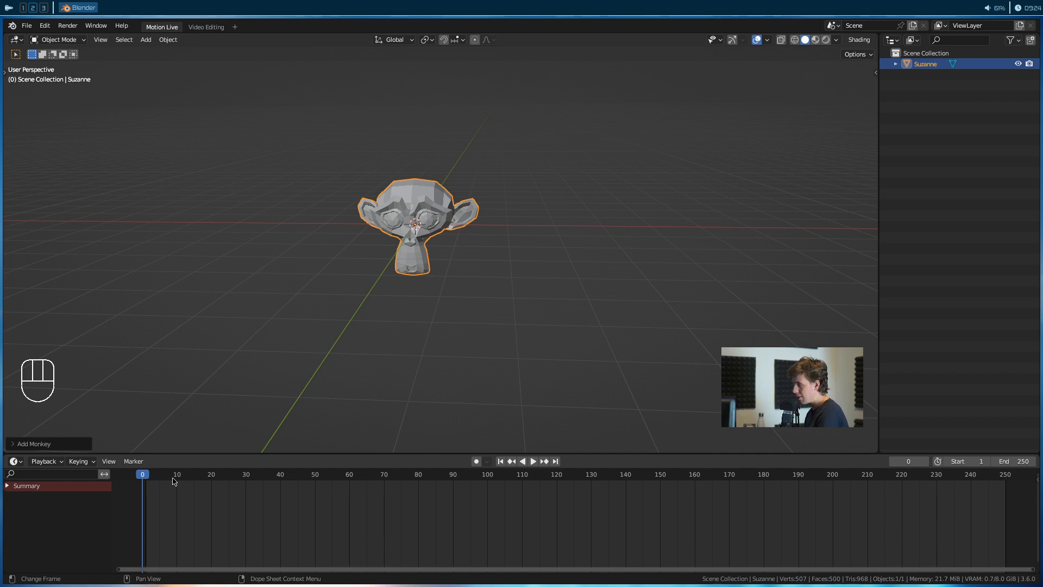
pyautogui.moveTo(149, 480); pyautogui.dragTo(145, 508)
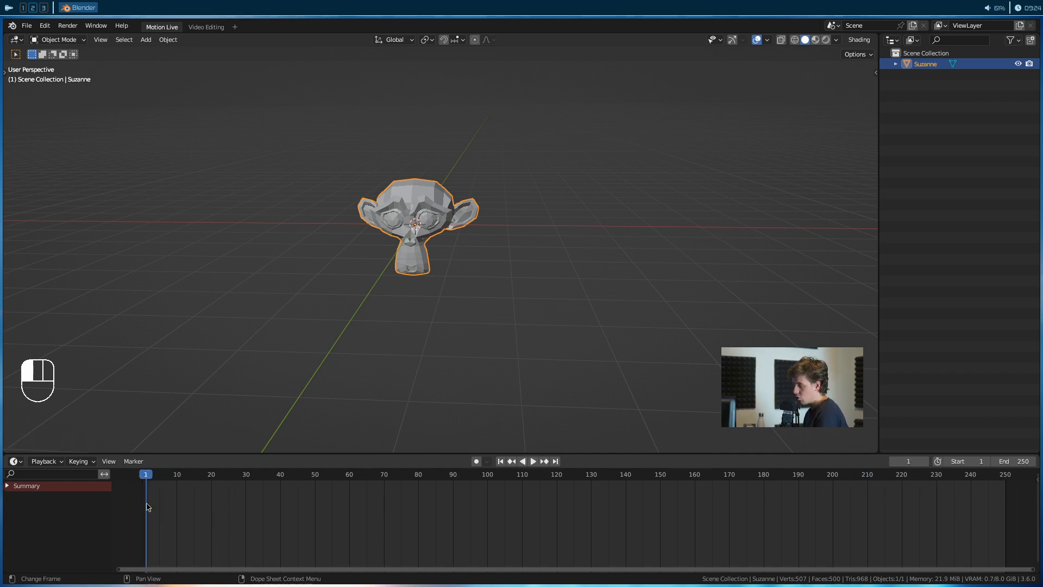
pyautogui.click(894, 42)
pyautogui.click(841, 94)
pyautogui.click(891, 41)
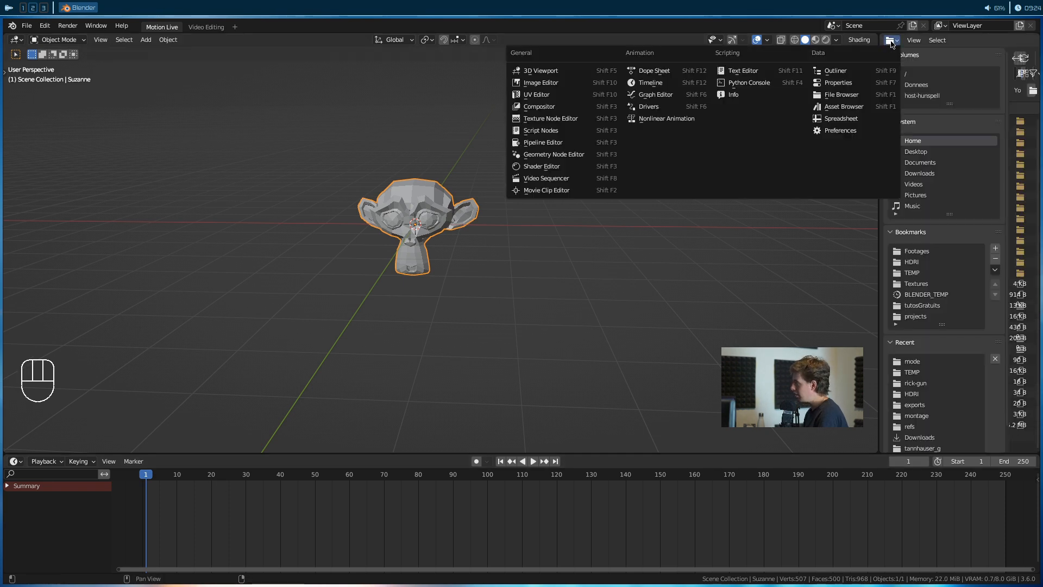
pyautogui.click(838, 82)
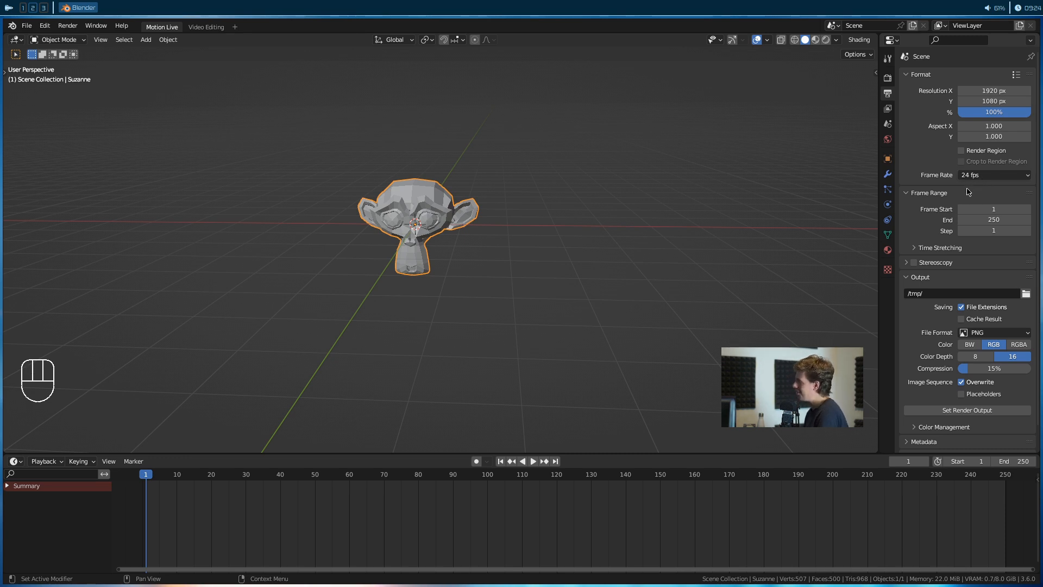
pyautogui.click(891, 40)
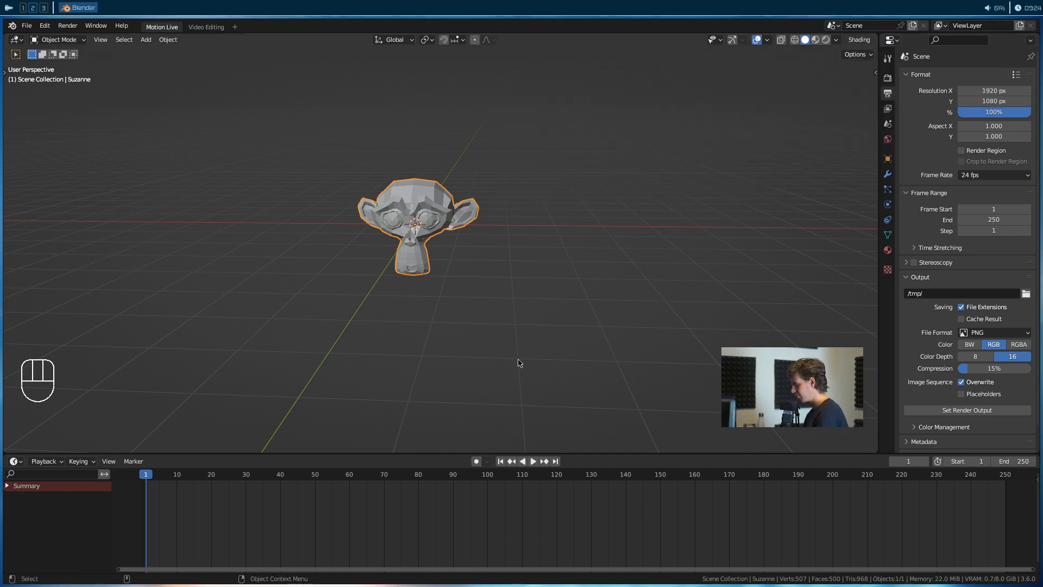
# - Go to frame 10 and show the object properties with the monkey's transform values
pyautogui.keyDown('alt'); pyautogui.moveTo(302, 297); pyautogui.dragTo(415, 286, button='middle'); pyautogui.keyUp('alt')
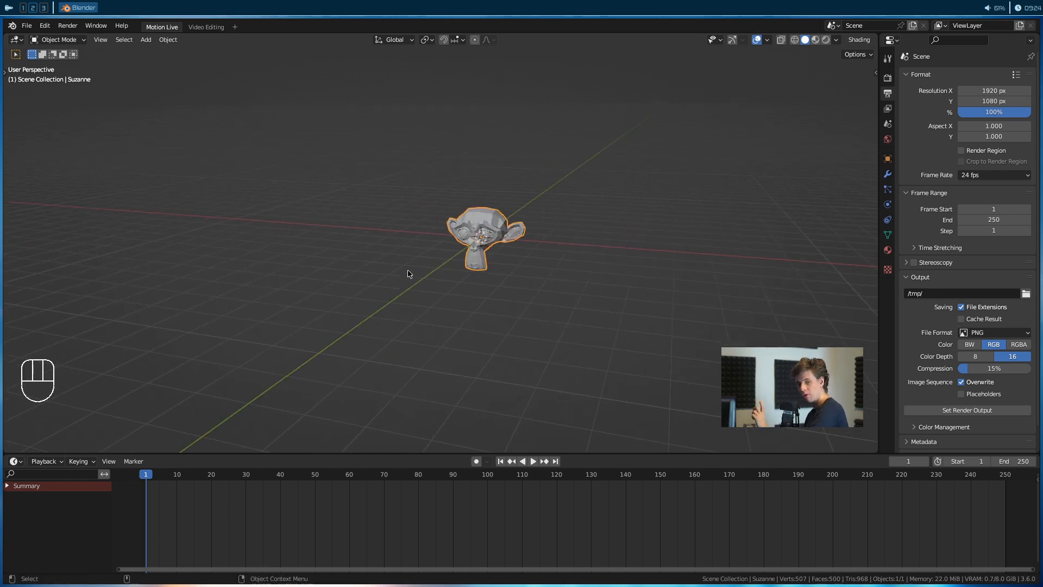
pyautogui.moveTo(199, 516); pyautogui.dragTo(178, 513)
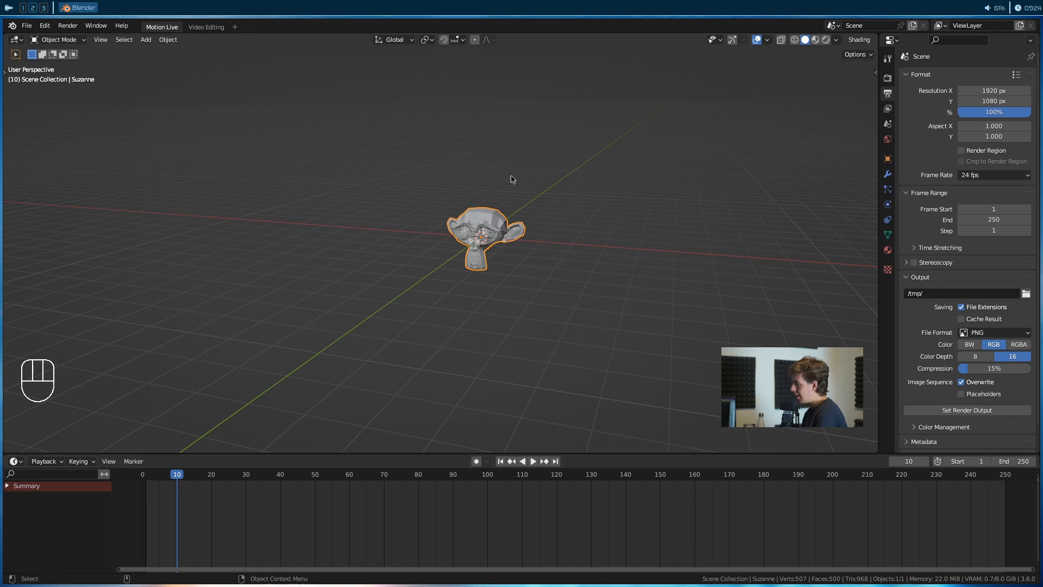
pyautogui.keyDown('alt'); pyautogui.moveTo(486, 226); pyautogui.dragTo(468, 247); pyautogui.keyUp('alt')
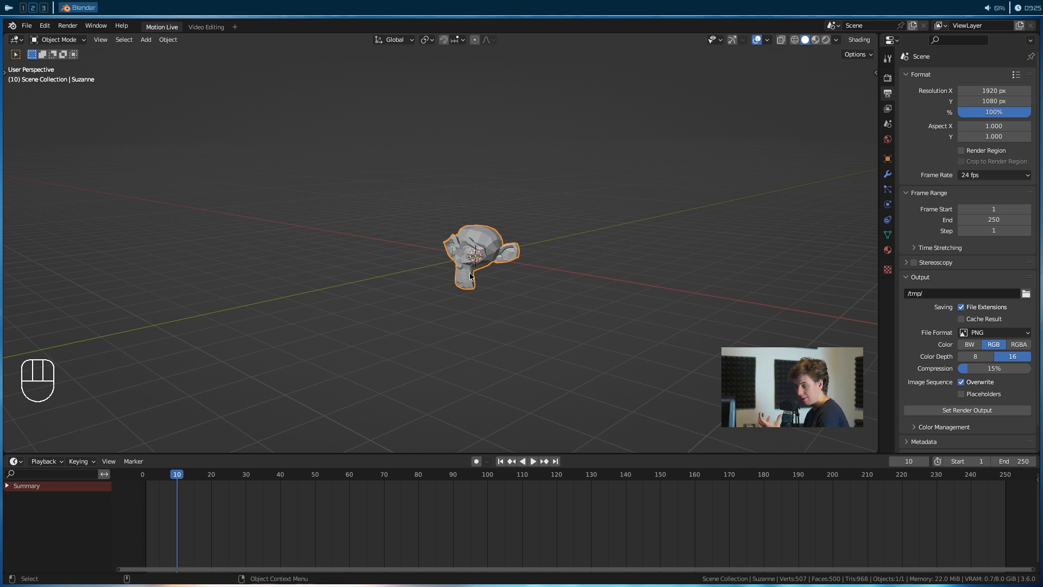
pyautogui.click(887, 159)
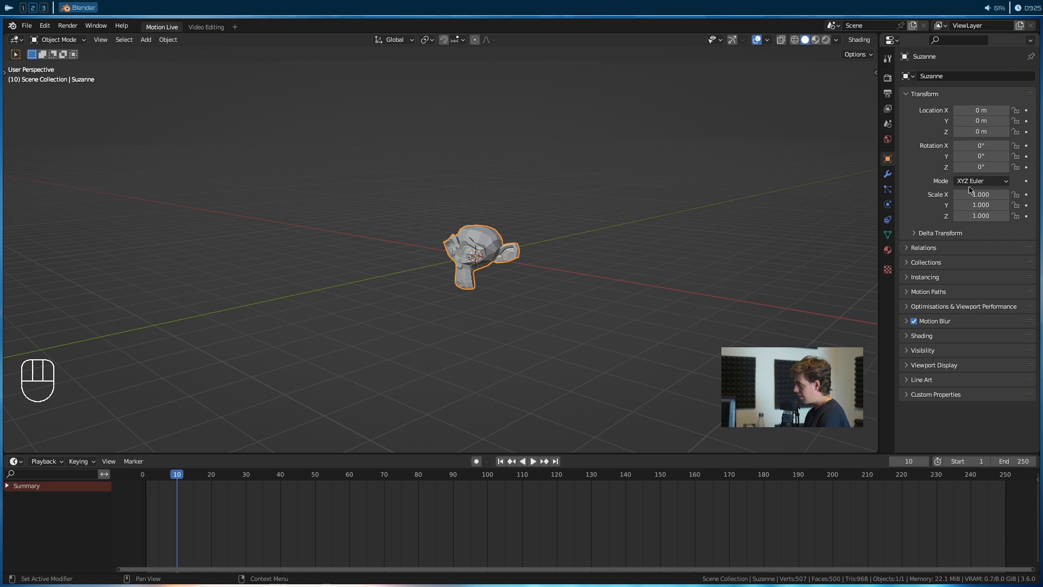
pyautogui.click(939, 234)
pyautogui.click(938, 236)
pyautogui.click(939, 247)
pyautogui.click(938, 248)
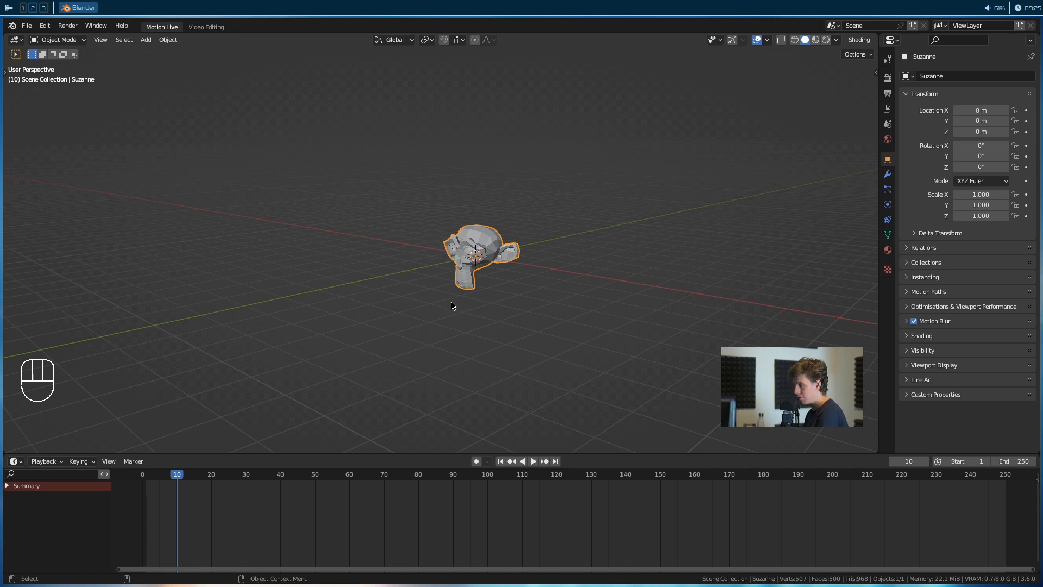
# - Try keyframing the monkey's location at frame 10 directly from its location values, and undo that keyframe
pyautogui.keyDown('alt'); pyautogui.moveTo(450, 302); pyautogui.dragTo(454, 280); pyautogui.keyUp('alt')
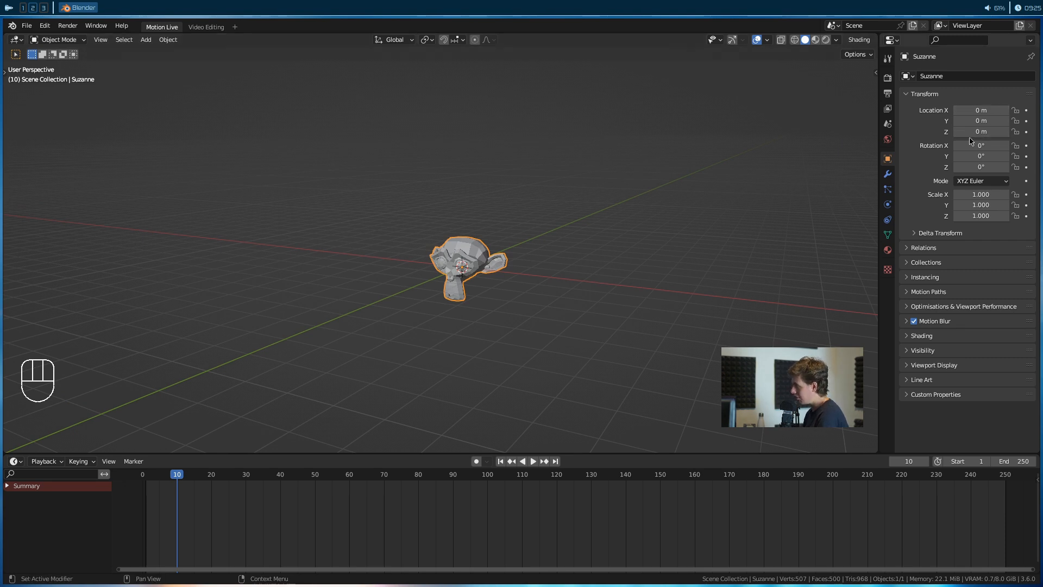
pyautogui.press('i')
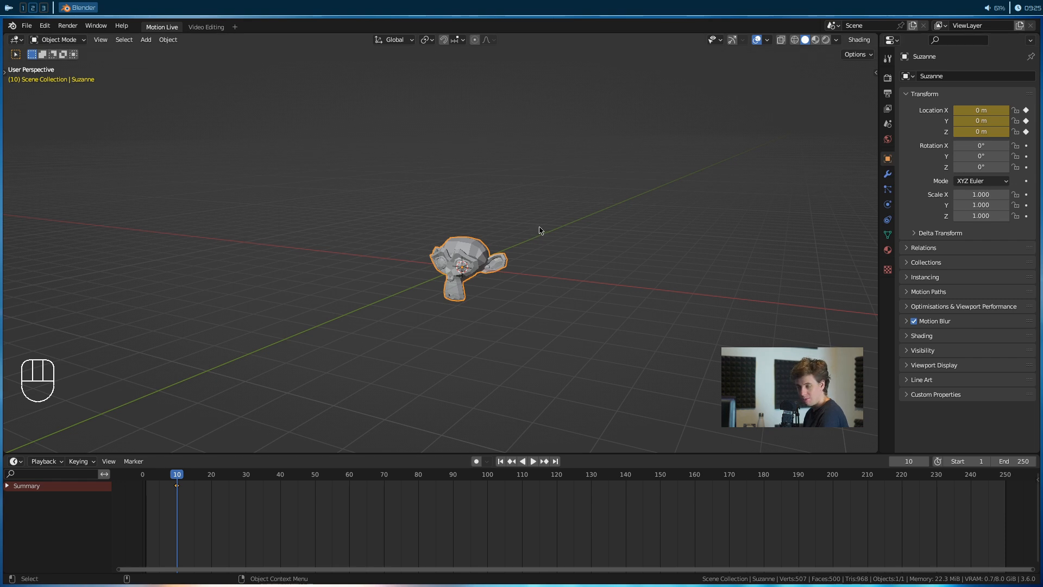
pyautogui.hotkey('ctrl', 'z')
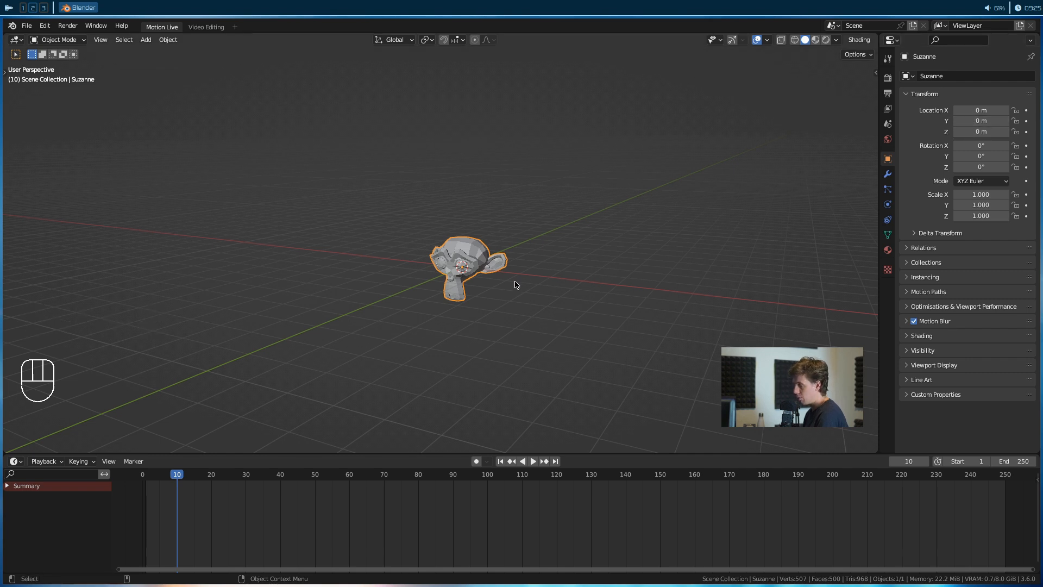
# - Insert a Location keyframe for the monkey at frame 10
pyautogui.press('i')
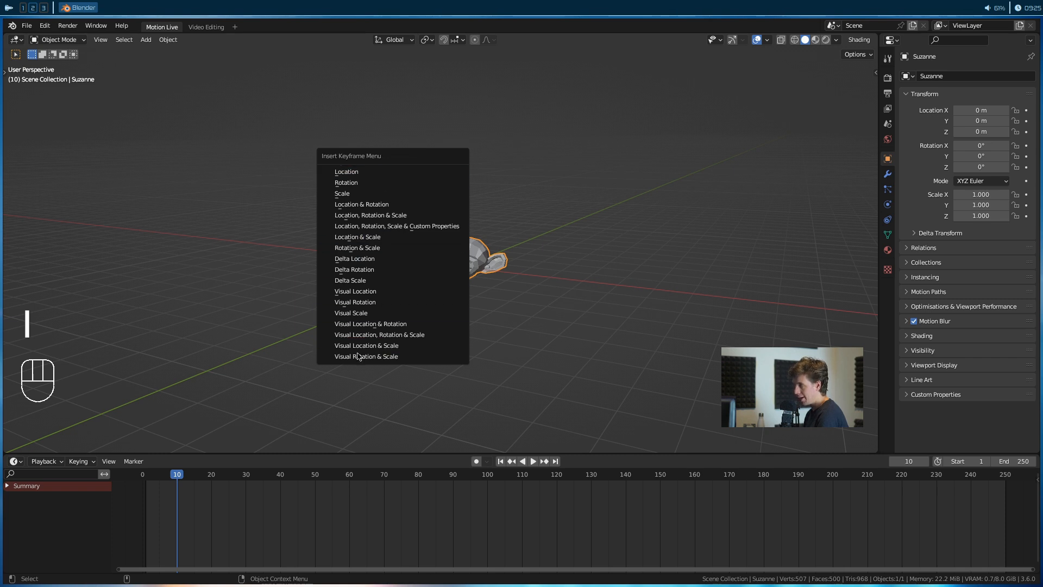
pyautogui.click(367, 174)
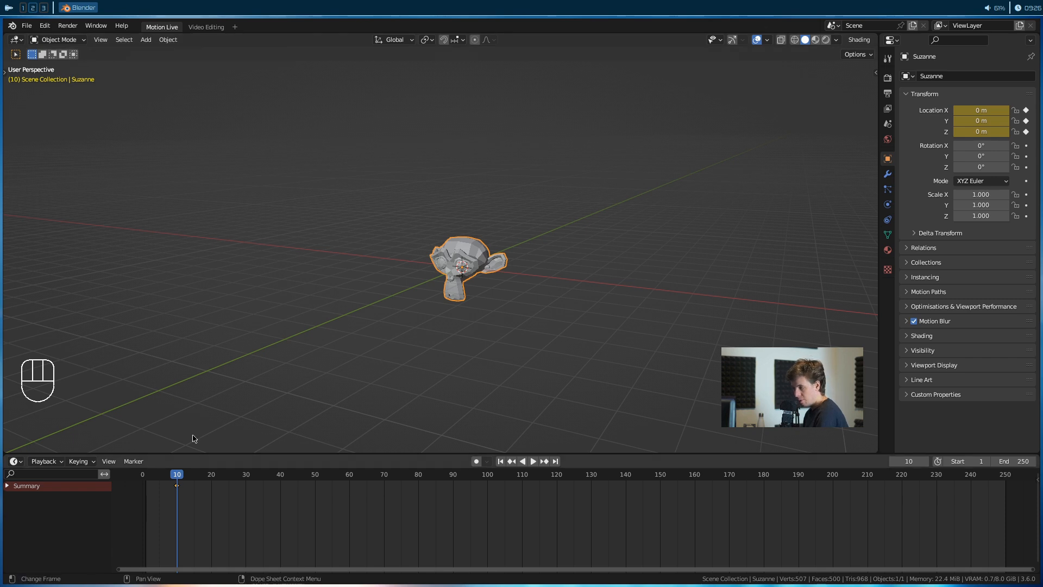
# - At frame 50, move the monkey freely up and away from the origin to about X -4.70, Y 5.75, Z 5.43 m
pyautogui.keyDown('alt'); pyautogui.moveTo(476, 277); pyautogui.dragTo(373, 313); pyautogui.keyUp('alt')
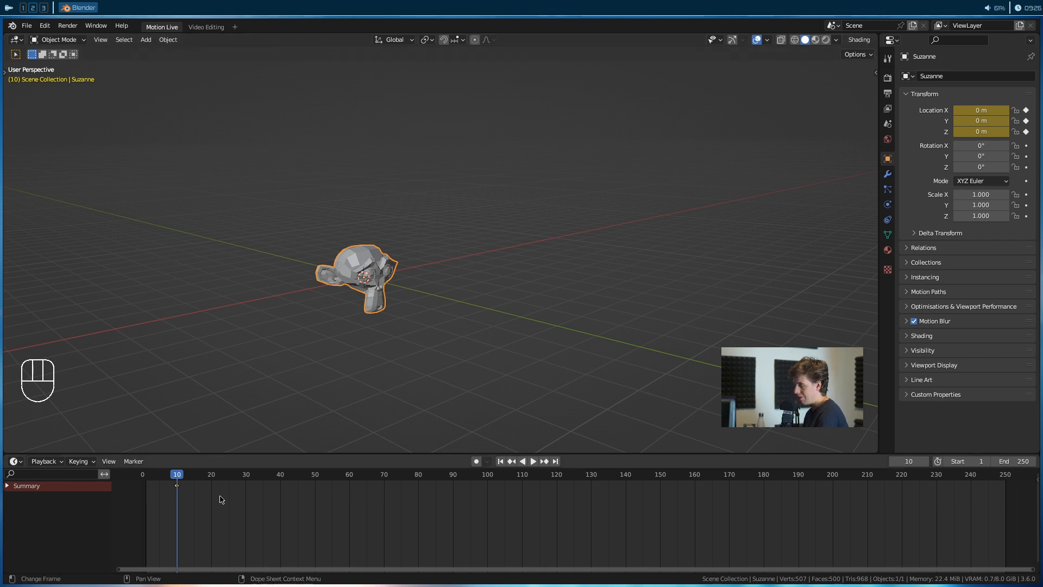
pyautogui.moveTo(184, 478); pyautogui.dragTo(314, 451)
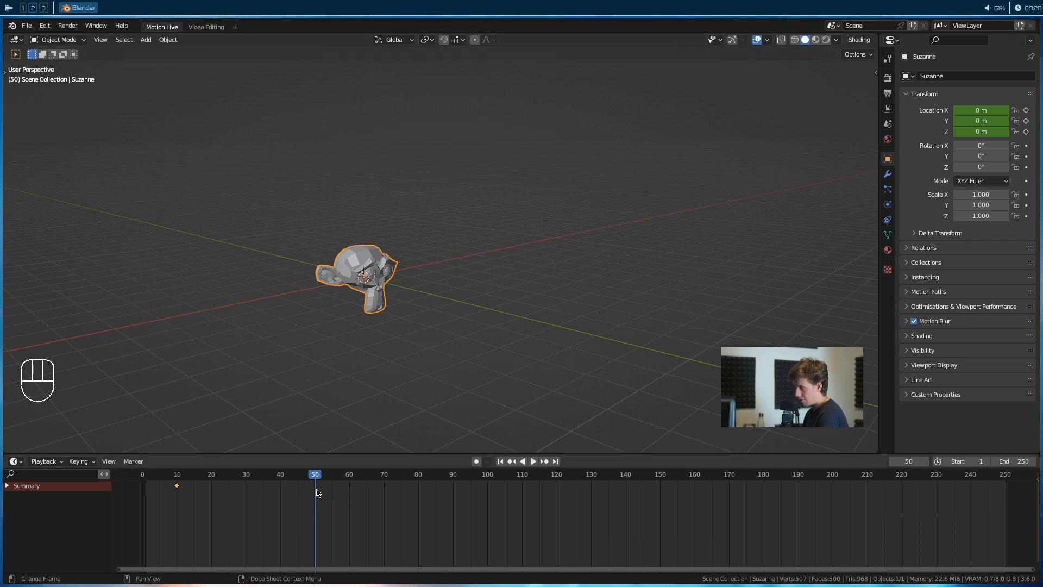
pyautogui.keyDown('alt'); pyautogui.moveTo(386, 396); pyautogui.dragTo(389, 271); pyautogui.keyUp('alt')
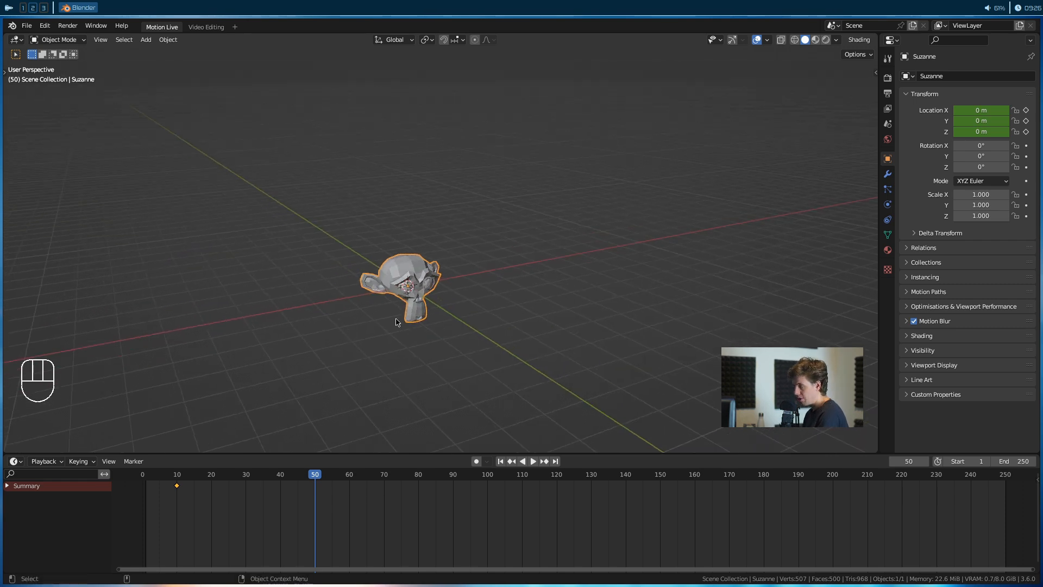
pyautogui.scroll(-2, 468, 347)
pyautogui.keyDown('alt'); pyautogui.moveTo(425, 363); pyautogui.dragTo(436, 363); pyautogui.keyUp('alt')
pyautogui.press('g')
pyautogui.click(303, 237)
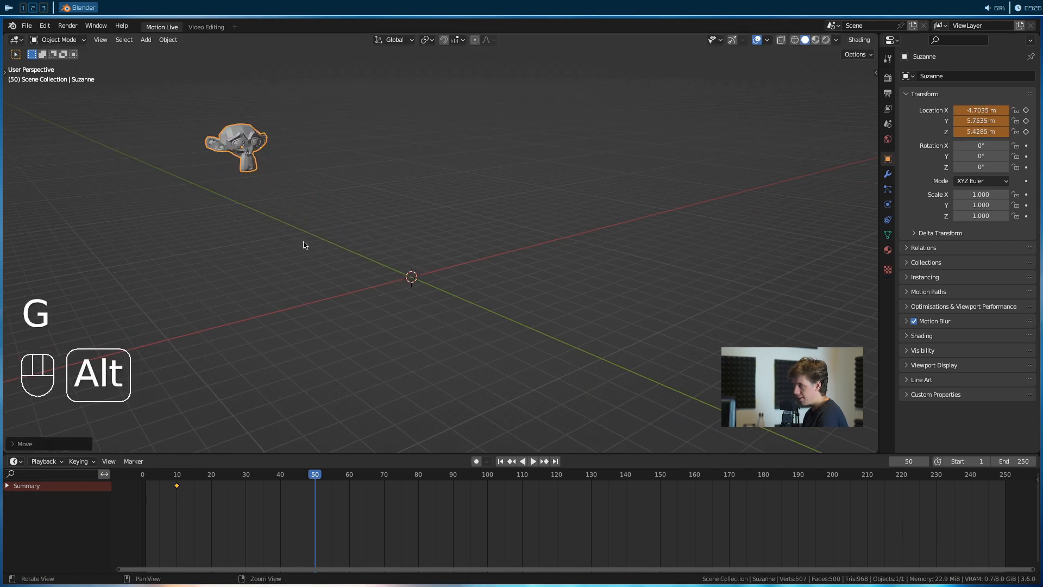
# - Insert a Location keyframe for the monkey's moved position at frame 50
pyautogui.keyDown('alt'); pyautogui.moveTo(303, 240); pyautogui.dragTo(307, 145); pyautogui.keyUp('alt')
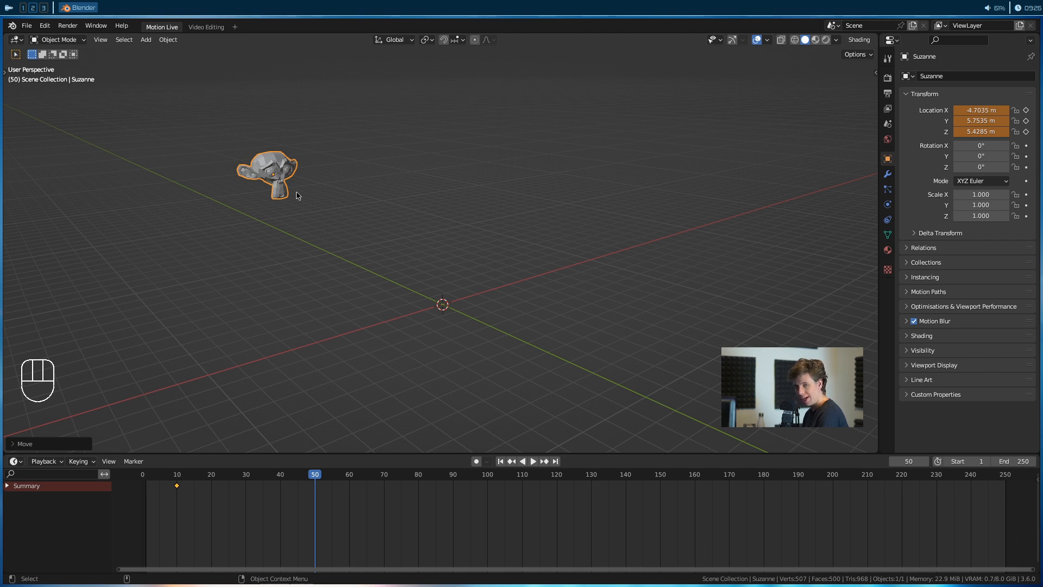
pyautogui.press('i')
pyautogui.click(208, 171)
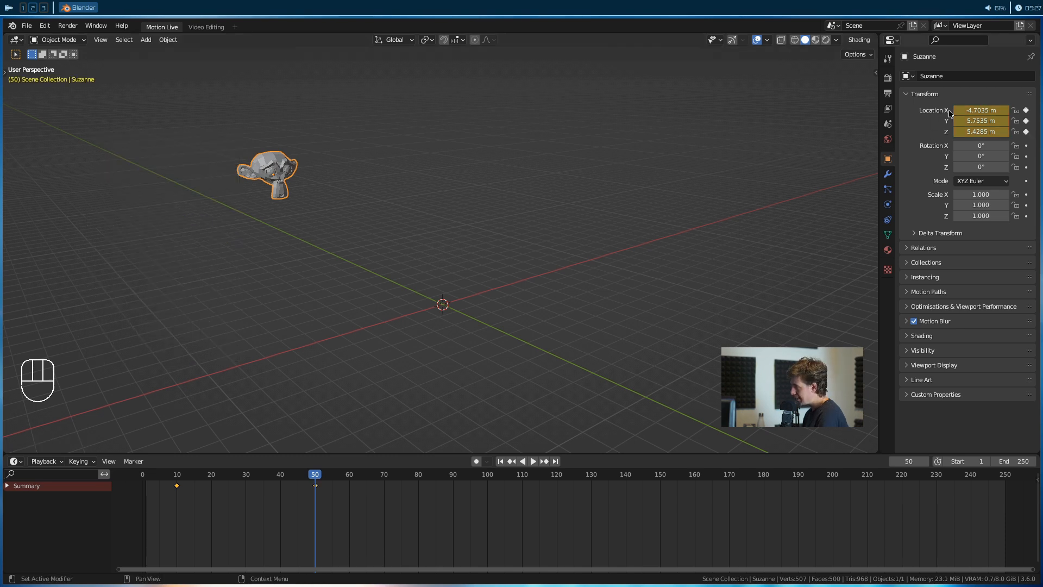
# - Play the animation from just before frame 10 and scrub back to frame 5 to check the monkey's movement
pyautogui.moveTo(317, 483); pyautogui.dragTo(176, 524)
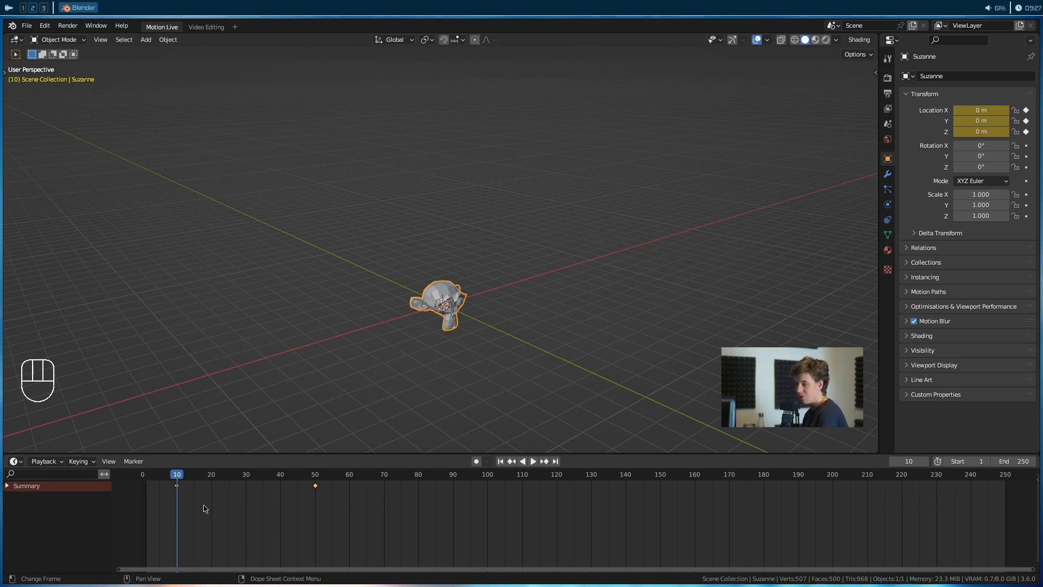
pyautogui.click(158, 483)
pyautogui.press('space')
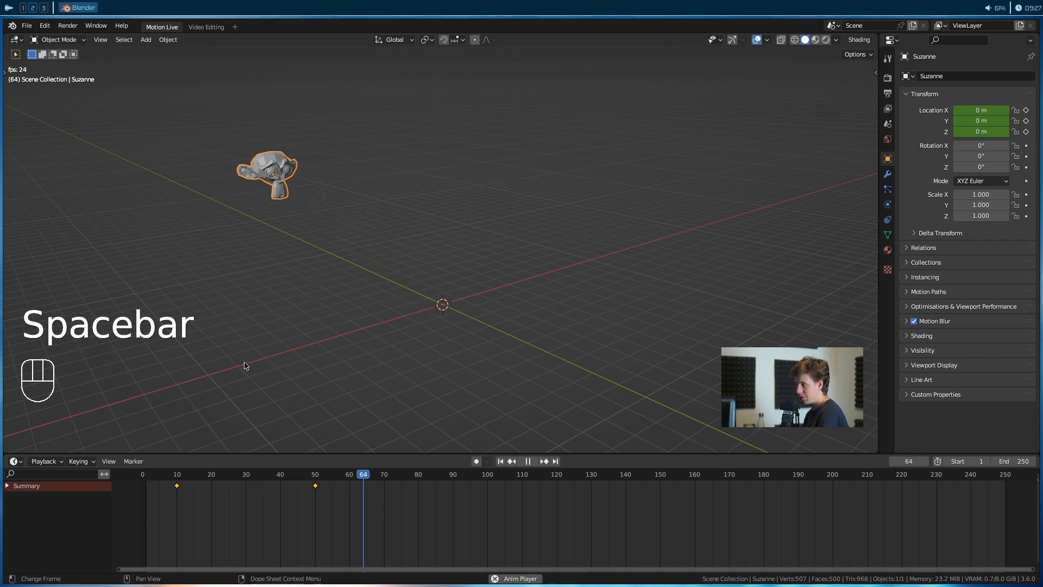
pyautogui.press('space')
pyautogui.moveTo(305, 491); pyautogui.dragTo(159, 492)
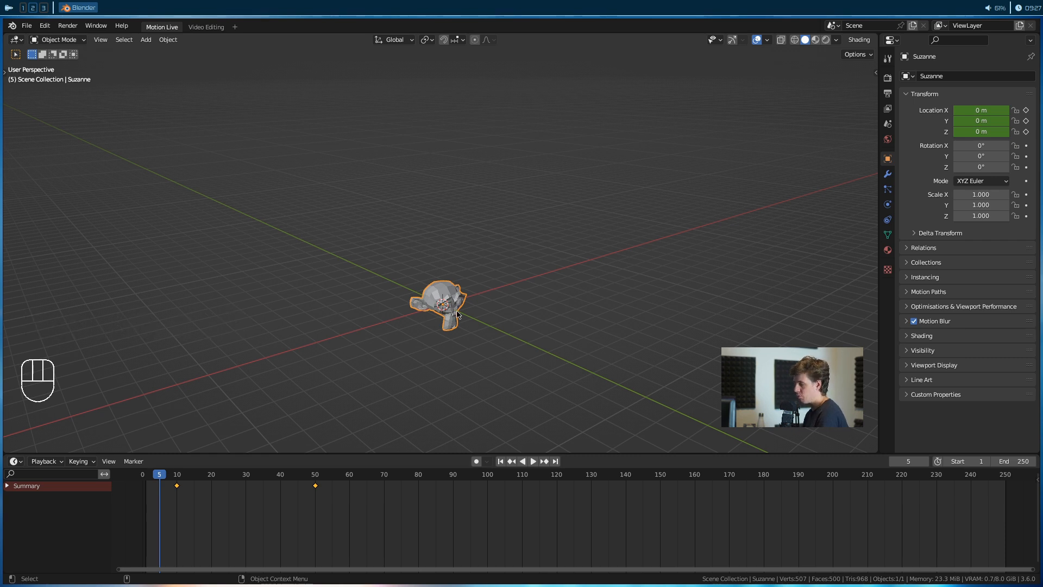
# - Reduce the height of the timeline area and scrub the animation to frame 41
pyautogui.moveTo(440, 458); pyautogui.dragTo(440, 521)
pyautogui.keyDown('alt'); pyautogui.moveTo(457, 343); pyautogui.dragTo(432, 332); pyautogui.keyUp('alt')
pyautogui.keyDown('alt'); pyautogui.moveTo(422, 329); pyautogui.dragTo(391, 326, button='middle'); pyautogui.keyUp('alt')
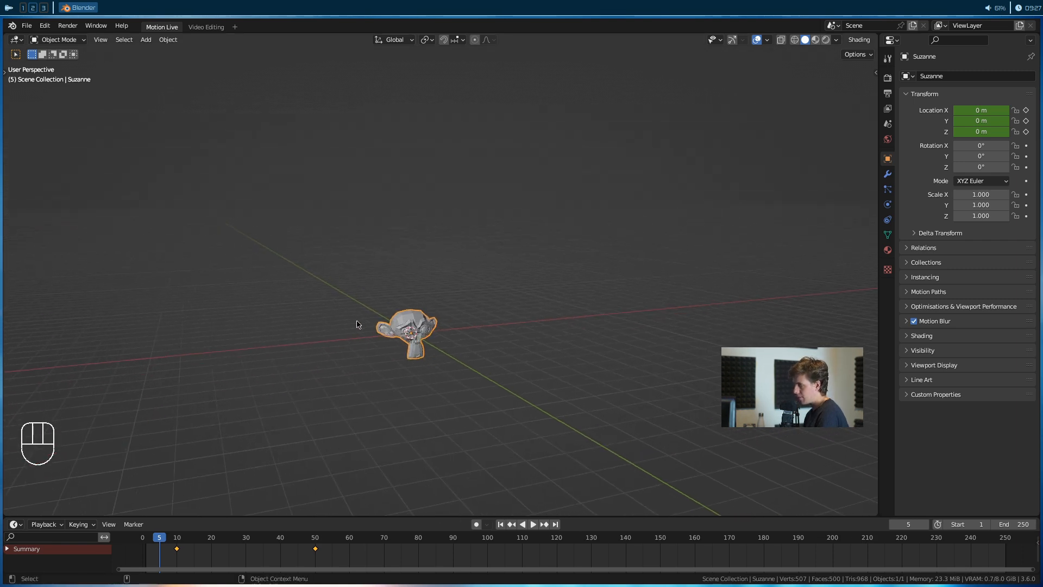
pyautogui.moveTo(281, 517); pyautogui.dragTo(277, 489)
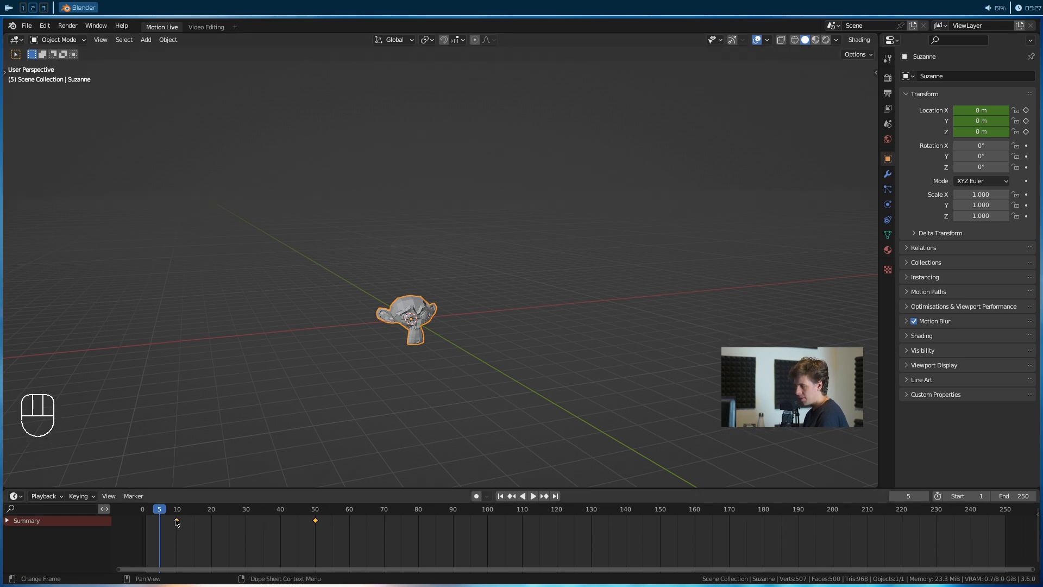
pyautogui.moveTo(171, 512); pyautogui.dragTo(283, 521)
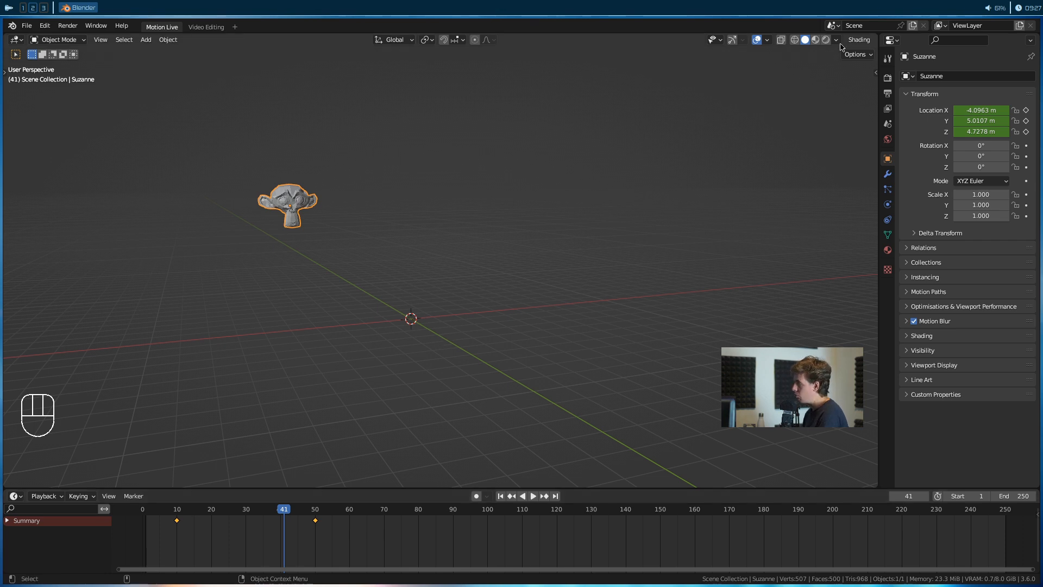
# - Split the 3D viewport vertically and turn the new area beside it into a Graph Editor
pyautogui.moveTo(876, 42); pyautogui.dragTo(369, 46)
pyautogui.click(383, 39)
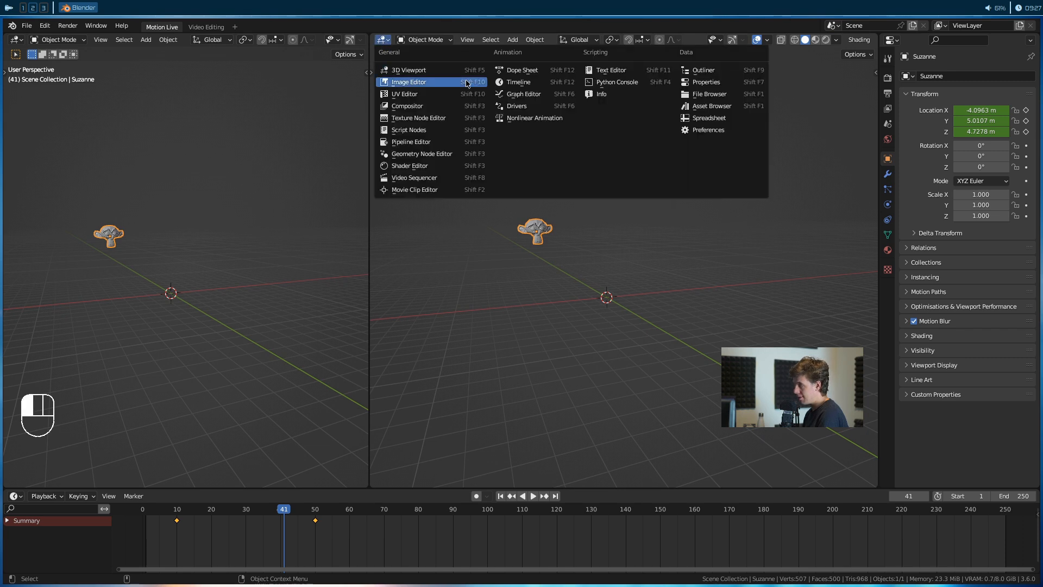
pyautogui.click(524, 94)
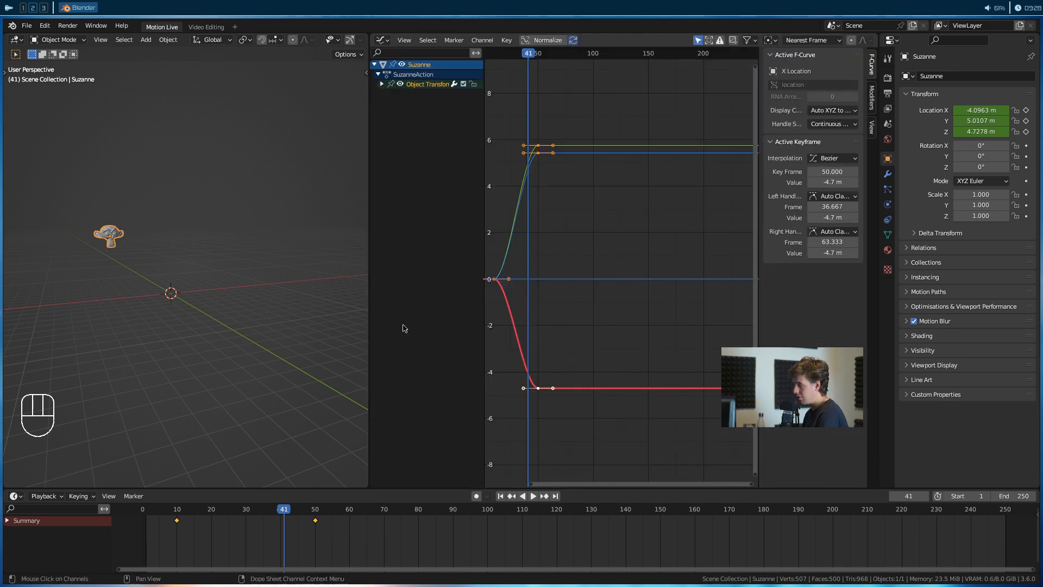
# - Hide the Graph Editor's sidebar and widen the editor so the location curves between frames 10 and 50 fit
pyautogui.moveTo(524, 262); pyautogui.dragTo(666, 268, button='middle')
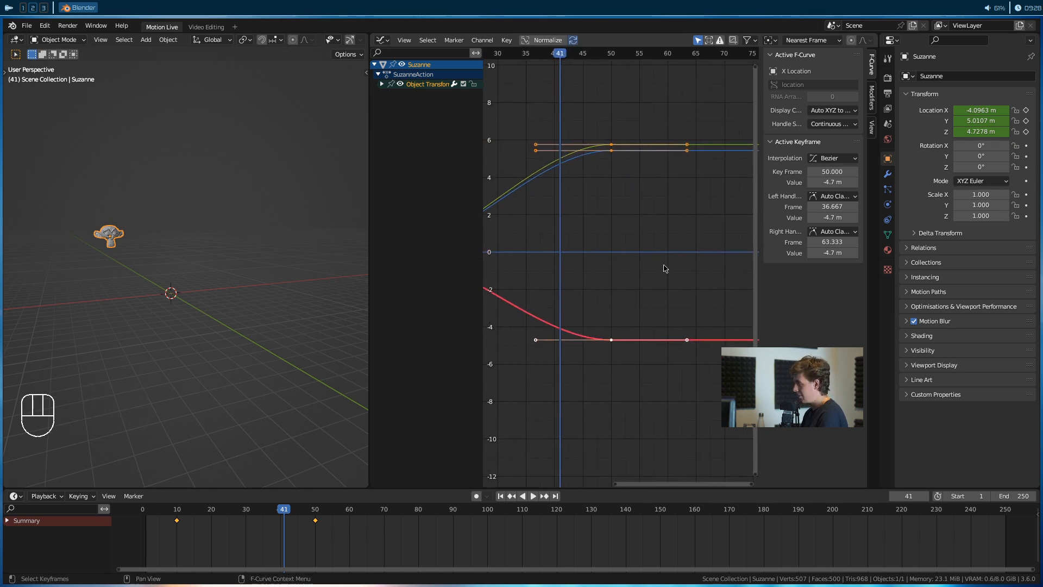
pyautogui.press('n')
pyautogui.moveTo(554, 282); pyautogui.dragTo(671, 279, button='middle')
pyautogui.moveTo(368, 241); pyautogui.dragTo(294, 244)
pyautogui.moveTo(408, 249)
pyautogui.mouseDown()
pyautogui.moveTo(359, 253)
pyautogui.moveTo(394, 259)
pyautogui.mouseUp()
pyautogui.scroll(-2, 486, 288)
pyautogui.moveTo(490, 290); pyautogui.dragTo(553, 275, button='middle')
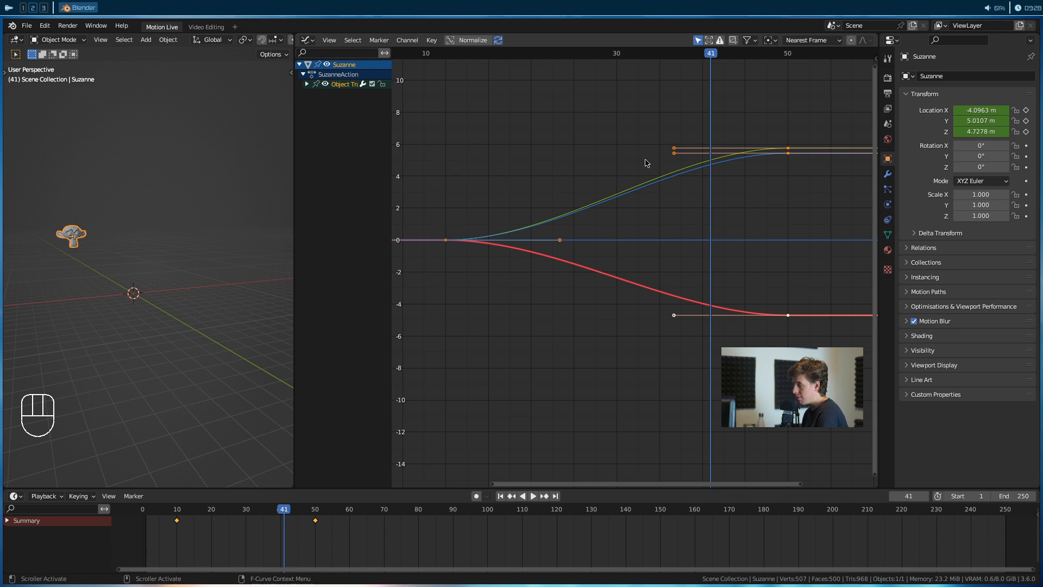
pyautogui.moveTo(734, 281); pyautogui.dragTo(722, 268, button='middle')
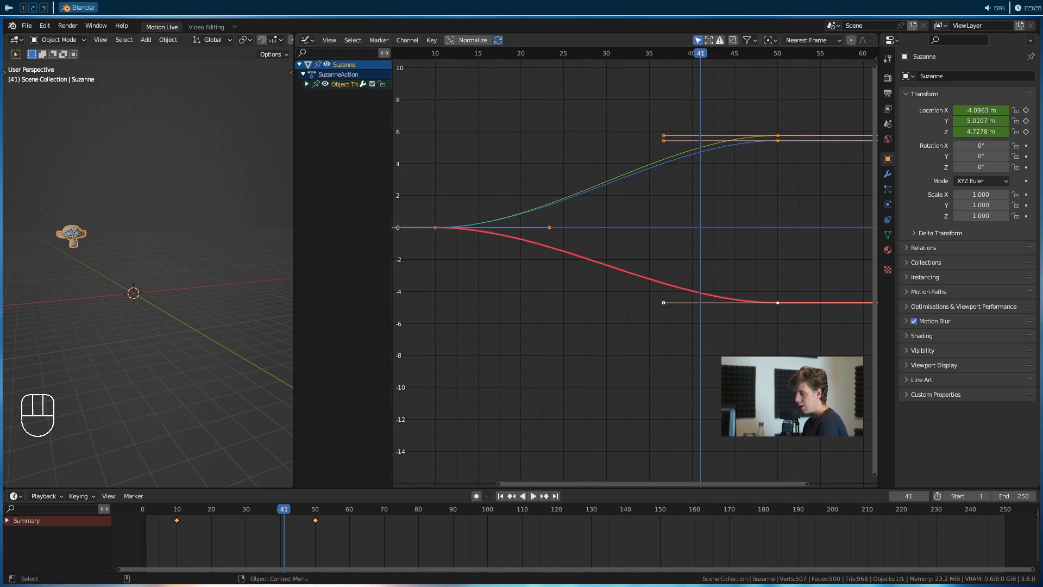
# - Examine the location curves by selecting the X keyframe at frame 10 and the upper keyframes at frame 50, ending on frame 10
pyautogui.click(414, 216)
pyautogui.click(608, 303)
pyautogui.click(436, 232)
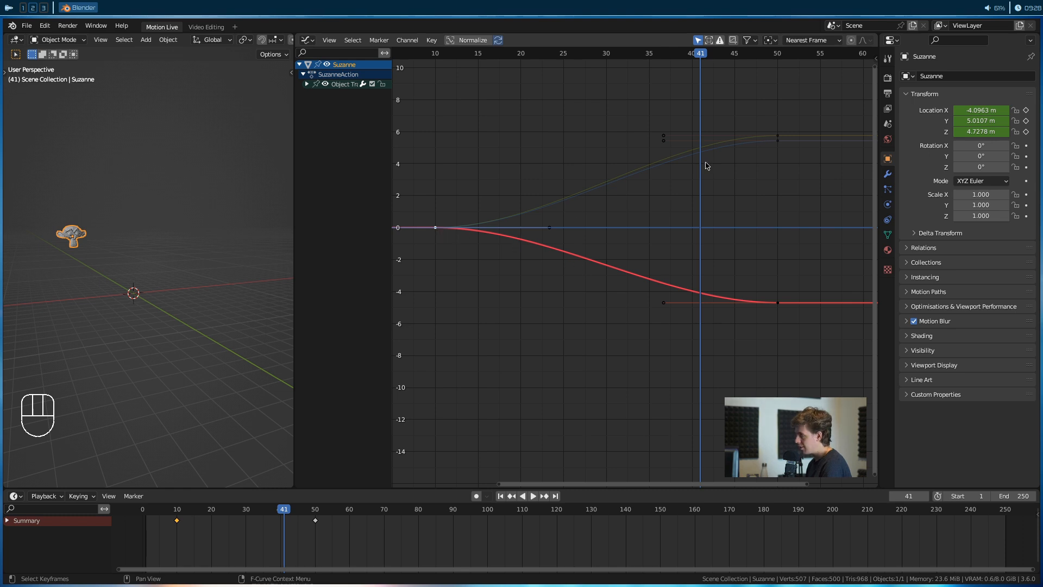
pyautogui.click(775, 137)
pyautogui.click(778, 142)
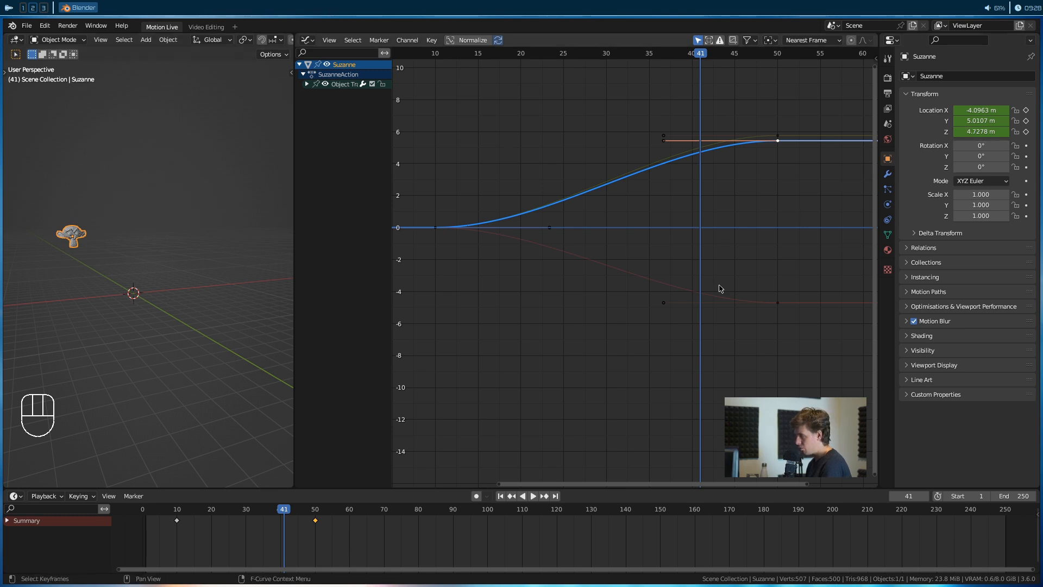
pyautogui.moveTo(278, 509); pyautogui.dragTo(177, 513)
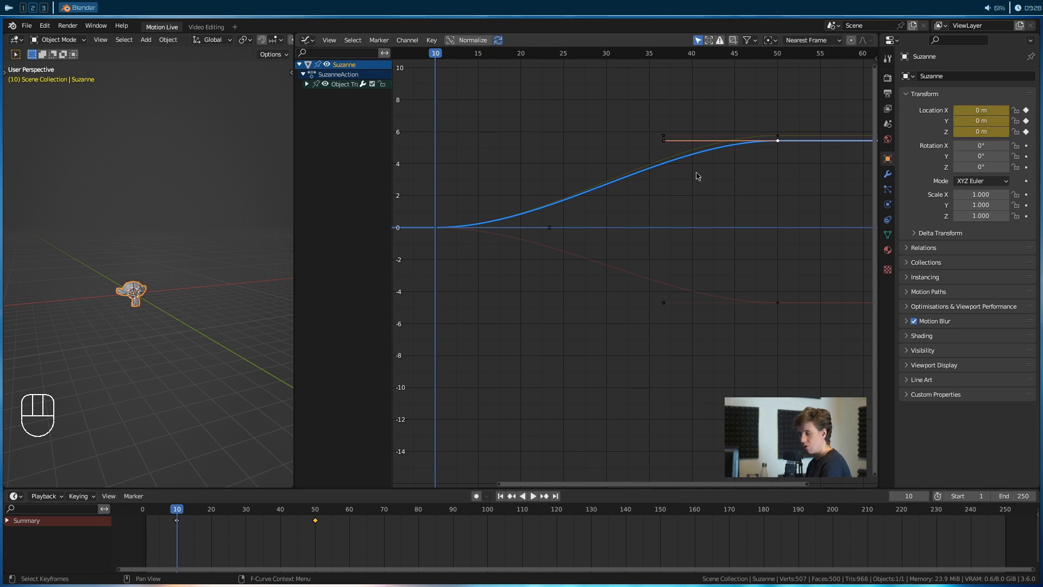
# - Delete Suzanne's location keyframe at frame 10 and clear all remaining location keyframes
pyautogui.keyDown('alt'); pyautogui.moveTo(257, 308); pyautogui.dragTo(173, 296, button='middle'); pyautogui.keyUp('alt')
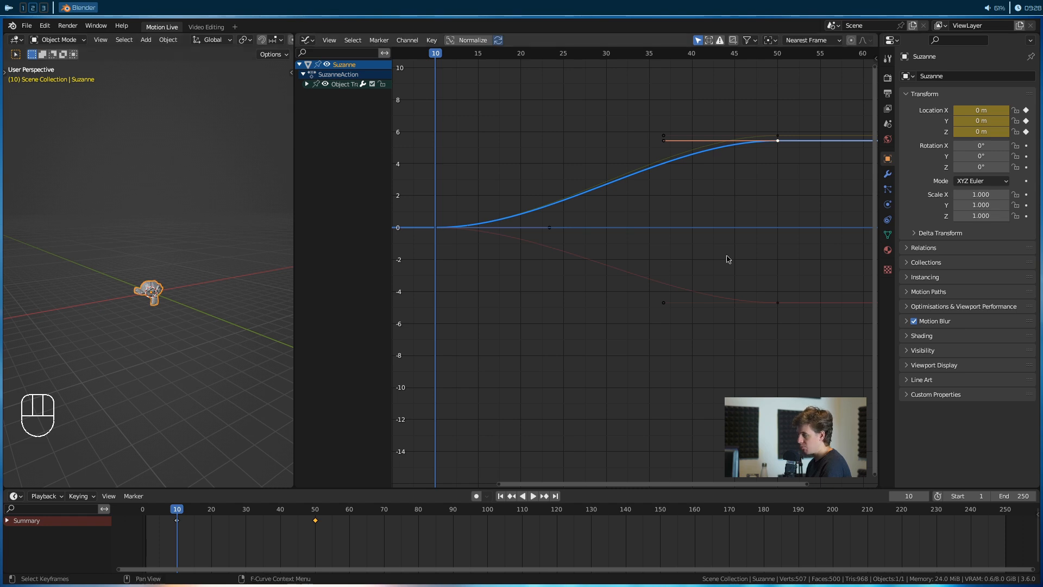
pyautogui.rightClick(950, 130)
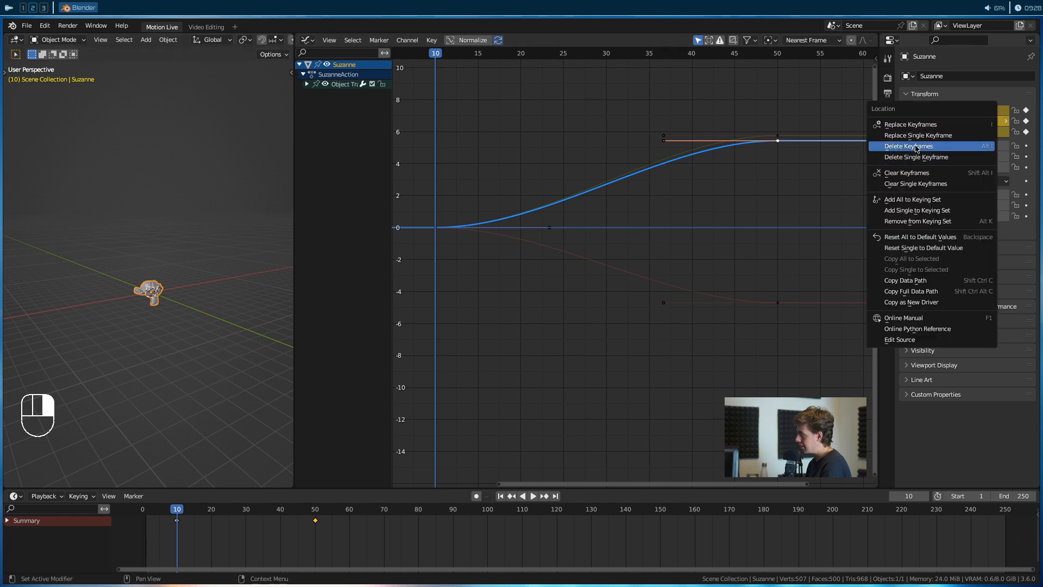
pyautogui.click(967, 151)
pyautogui.rightClick(961, 130)
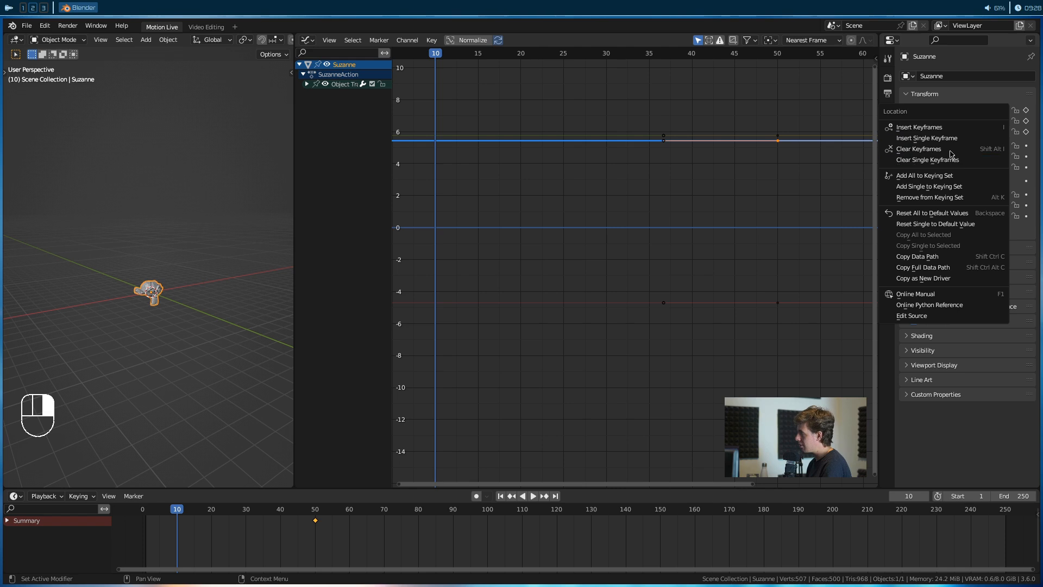
pyautogui.click(927, 150)
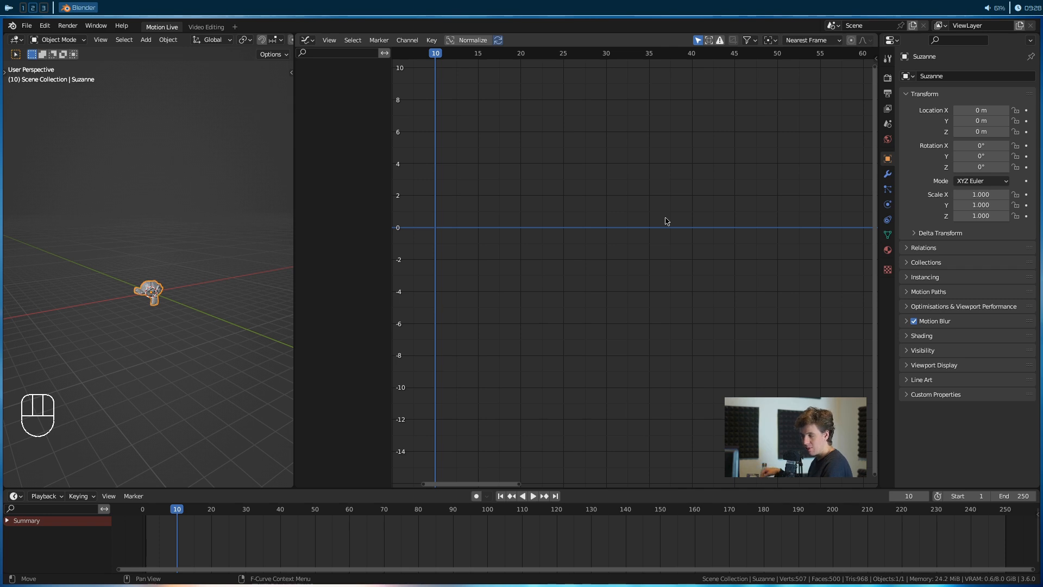
# - Insert a location keyframe for Suzanne at frame 10
pyautogui.keyDown('alt'); pyautogui.moveTo(151, 360); pyautogui.dragTo(183, 347); pyautogui.keyUp('alt')
pyautogui.press('i')
pyautogui.click(183, 348)
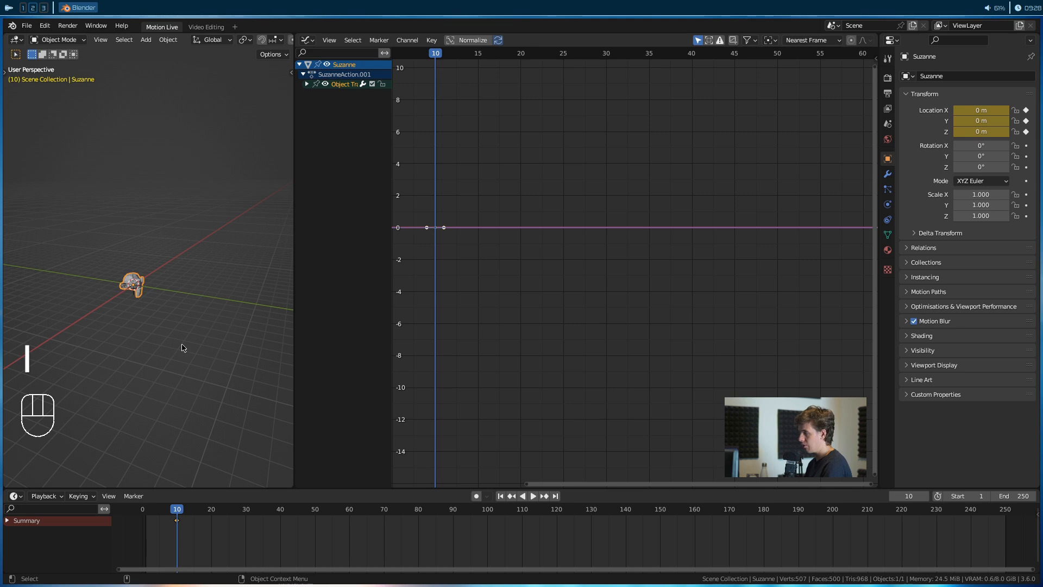
# - At frame 40, move Suzanne along the X axis to about 13.4 m and insert a location keyframe
pyautogui.moveTo(174, 511); pyautogui.dragTo(280, 500)
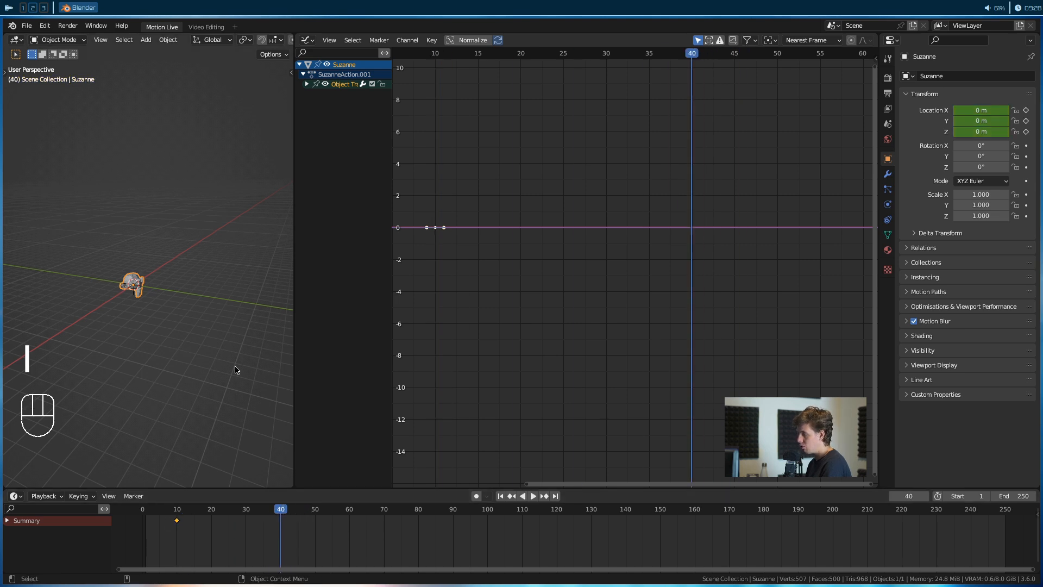
pyautogui.press('g')
pyautogui.press('x')
pyautogui.click(201, 249)
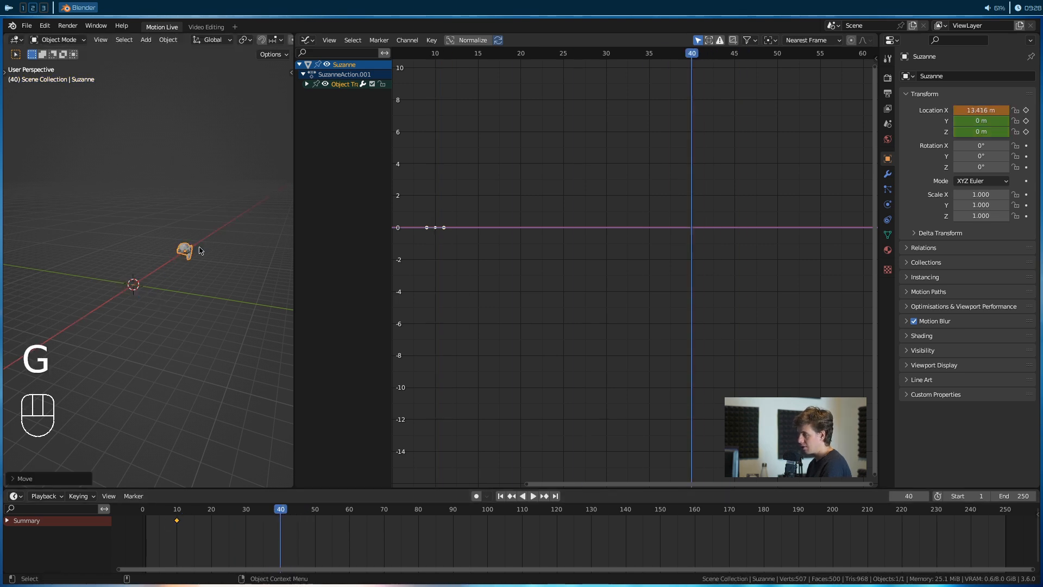
pyautogui.press('i')
pyautogui.click(201, 250)
# - Expand Suzanne's object transform channels and hide the Y and Z Location curves, leaving only X Location in the graph
pyautogui.scroll(-3, 632, 249)
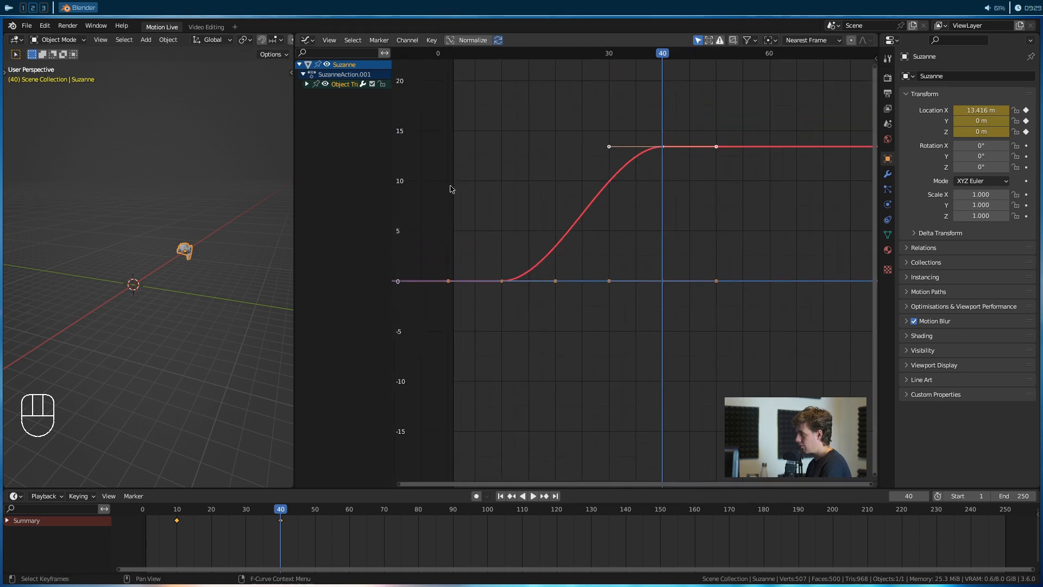
pyautogui.click(308, 84)
pyautogui.moveTo(315, 102); pyautogui.dragTo(316, 113)
pyautogui.click(643, 276)
pyautogui.scroll(4, 635, 262)
pyautogui.keyDown('ctrl'); pyautogui.moveTo(681, 262); pyautogui.dragTo(737, 242, button='middle'); pyautogui.keyUp('ctrl')
# - Examine the X Location keyframes at frames 10 and 40 by selecting them in the graph
pyautogui.click(442, 301)
pyautogui.click(790, 117)
pyautogui.click(799, 118)
pyautogui.moveTo(493, 179); pyautogui.dragTo(429, 381)
pyautogui.click(418, 297)
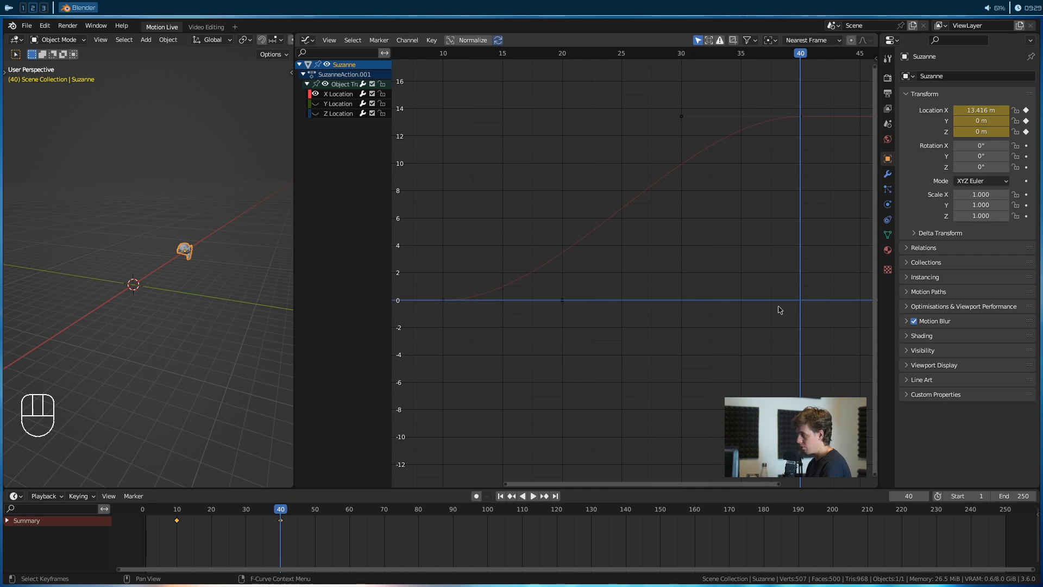
# - Scrub and briefly play the animation between frames 10 and 40 to compare Suzanne's motion with the X Location curve, ending on frame 22
pyautogui.moveTo(808, 55); pyautogui.dragTo(673, 150)
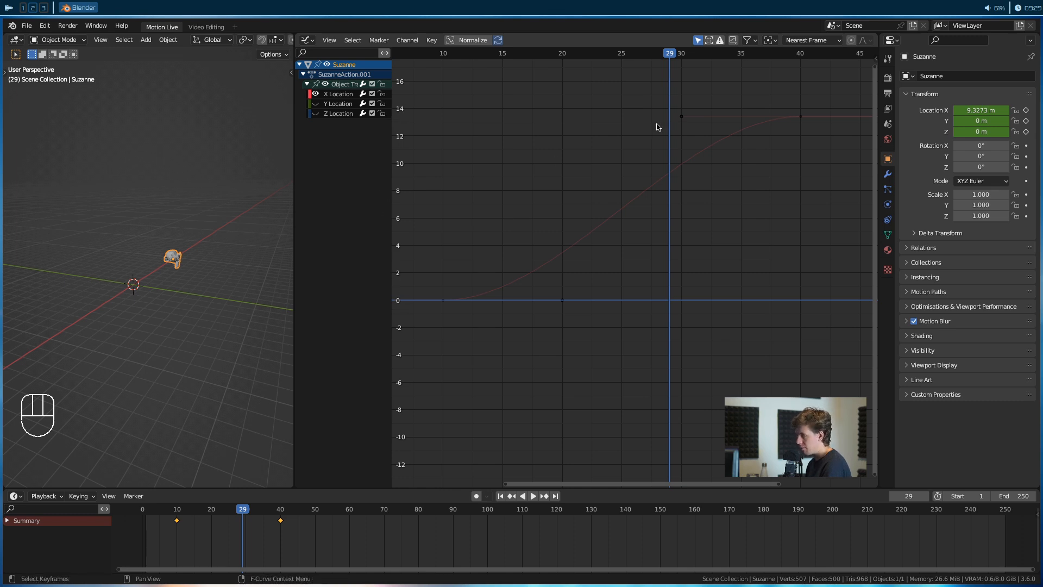
pyautogui.click(797, 121)
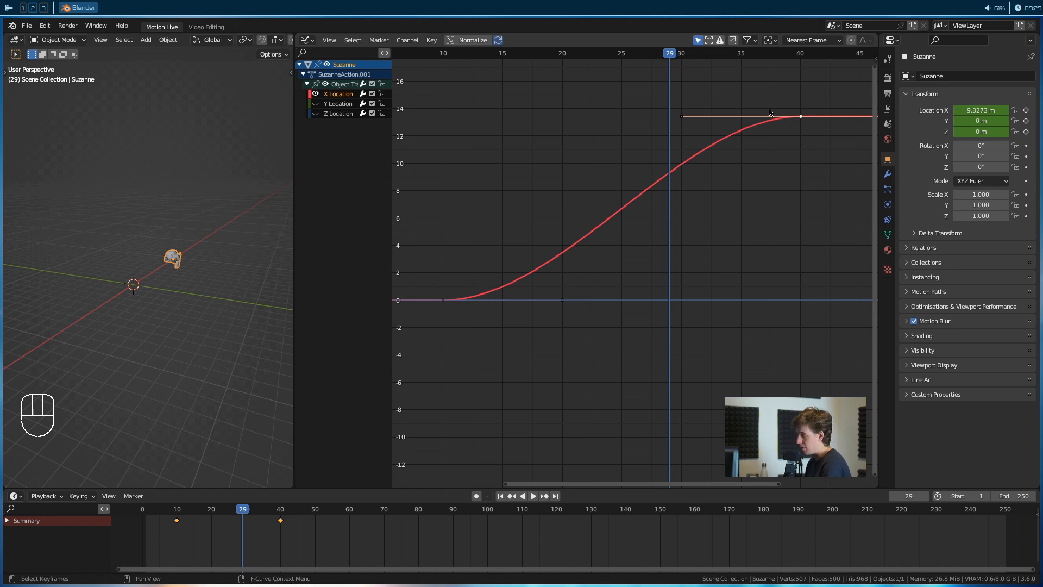
pyautogui.moveTo(668, 64); pyautogui.dragTo(442, 152)
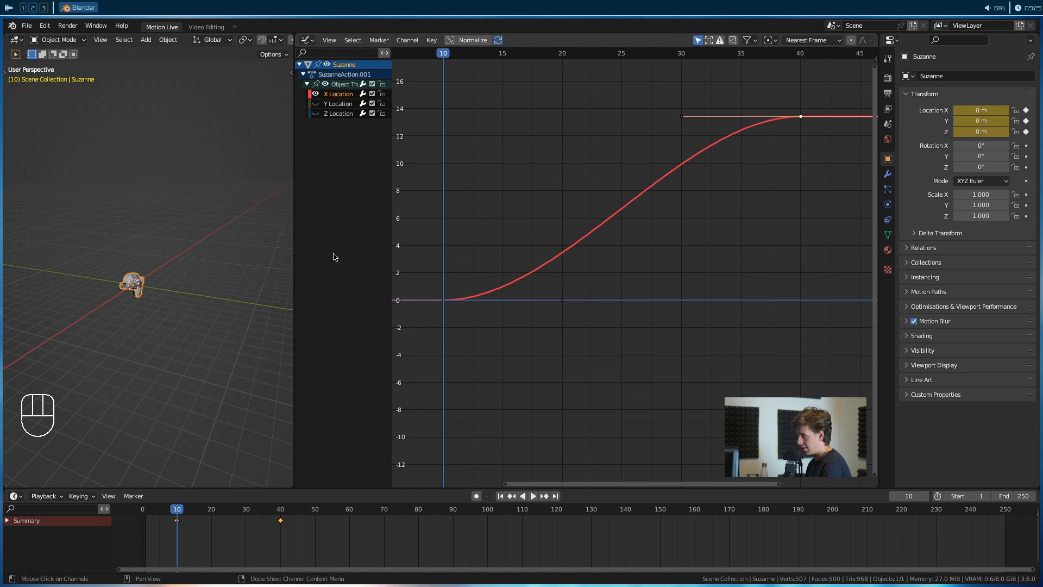
pyautogui.press('space')
pyautogui.press('space')
pyautogui.moveTo(619, 60); pyautogui.dragTo(585, 60)
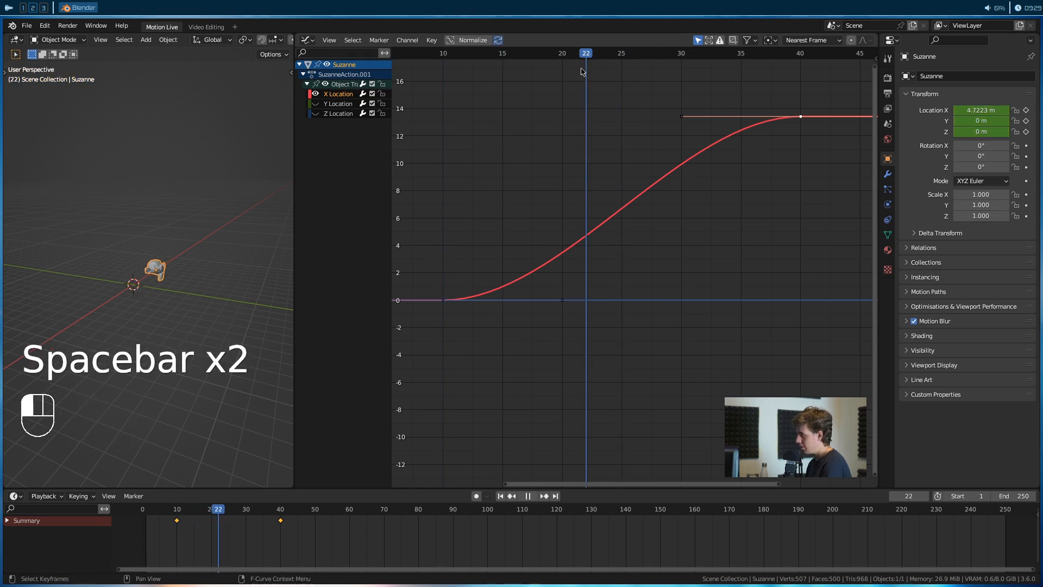
# - Maximize the Graph Editor, enlarge the X Location curve, go to frame 24 and restore the layout to check Location X
pyautogui.hotkey('ctrl', 'space')
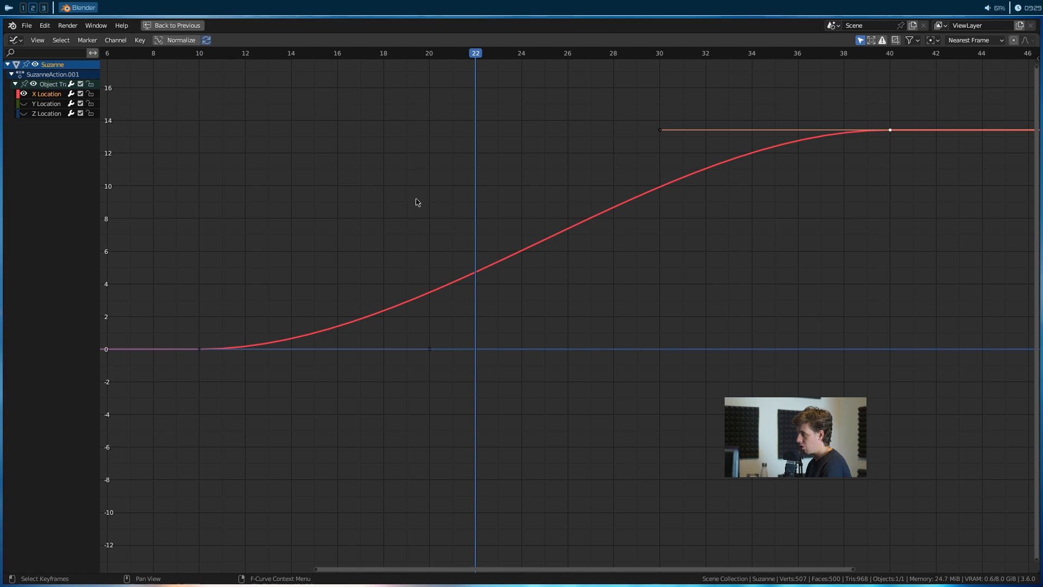
pyautogui.keyDown('ctrl'); pyautogui.moveTo(565, 221); pyautogui.dragTo(596, 301, button='middle'); pyautogui.keyUp('ctrl')
pyautogui.keyDown('ctrl'); pyautogui.scroll(-1, 588, 313); pyautogui.keyUp('ctrl')
pyautogui.scroll(-4, 587, 314)
pyautogui.moveTo(502, 55); pyautogui.dragTo(534, 71)
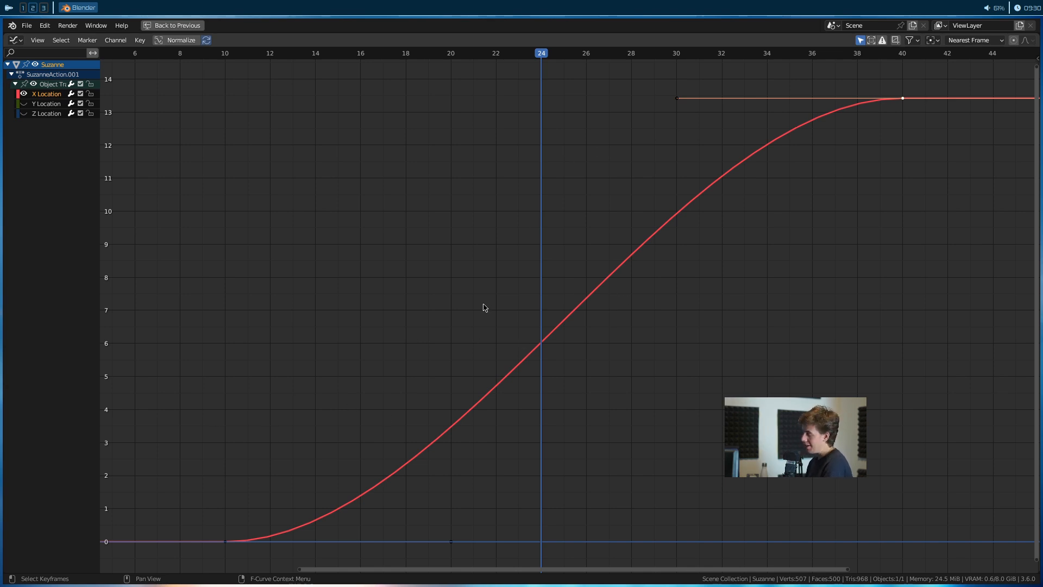
pyautogui.hotkey('ctrl', 'space')
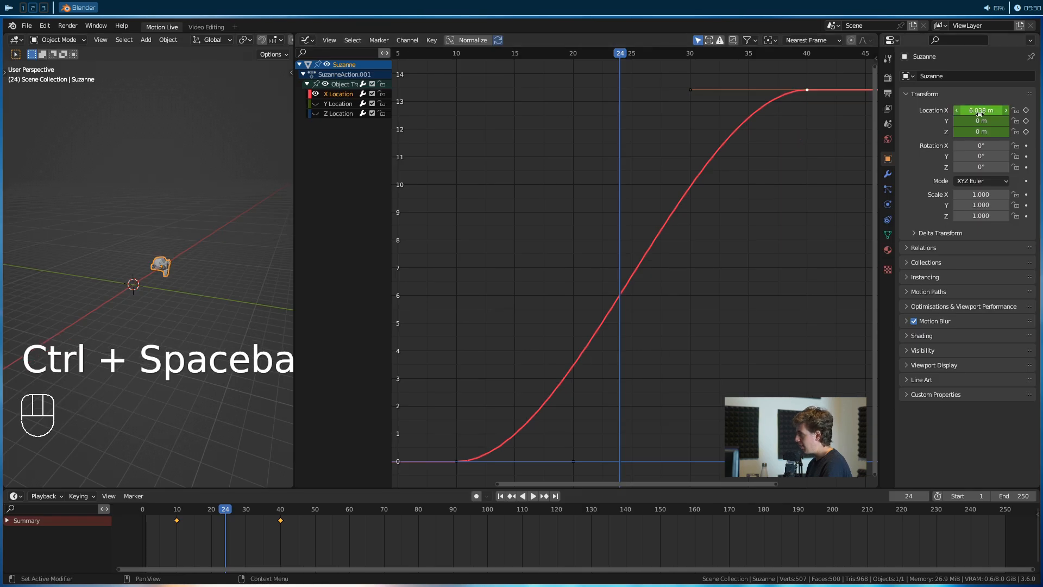
# - Maximize the Graph Editor again, go to frame 34 and restore the layout to check Location X
pyautogui.hotkey('ctrl', 'space')
pyautogui.moveTo(543, 59); pyautogui.dragTo(767, 79)
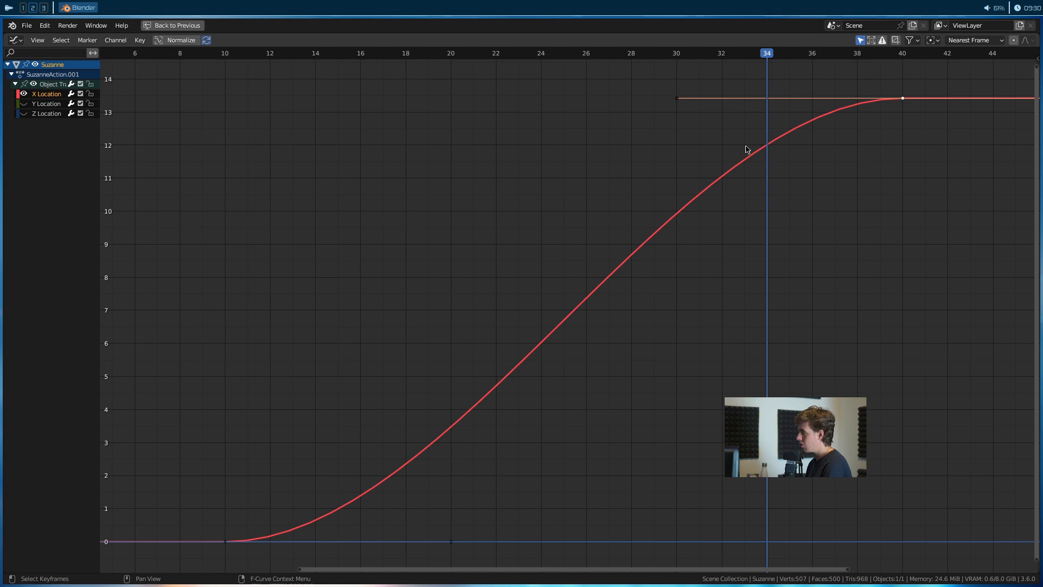
pyautogui.hotkey('ctrl', 'space')
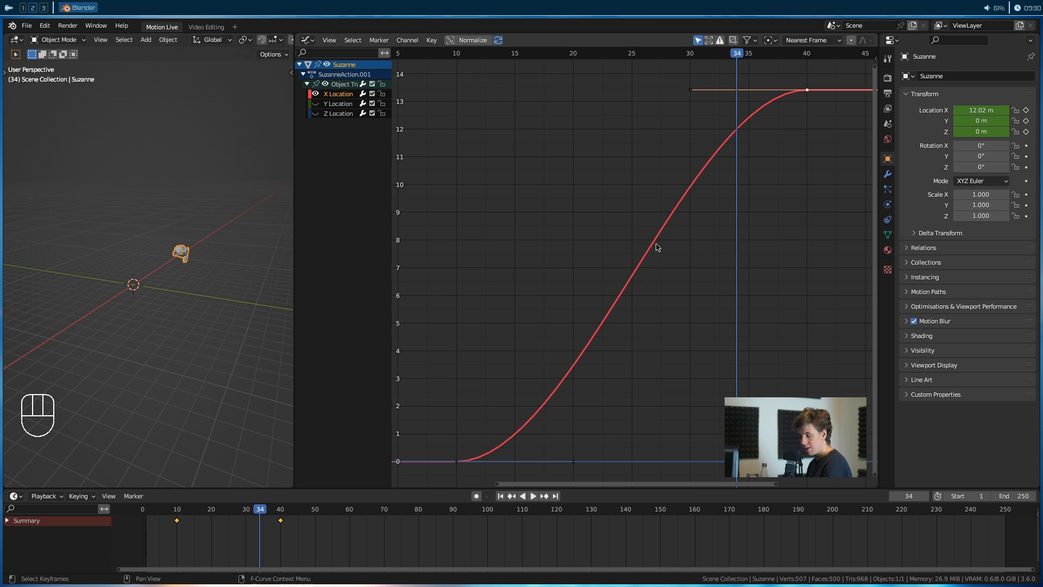
# - Return to frame 10 and fit the whole X Location curve in the Graph Editor
pyautogui.moveTo(738, 68); pyautogui.dragTo(578, 154)
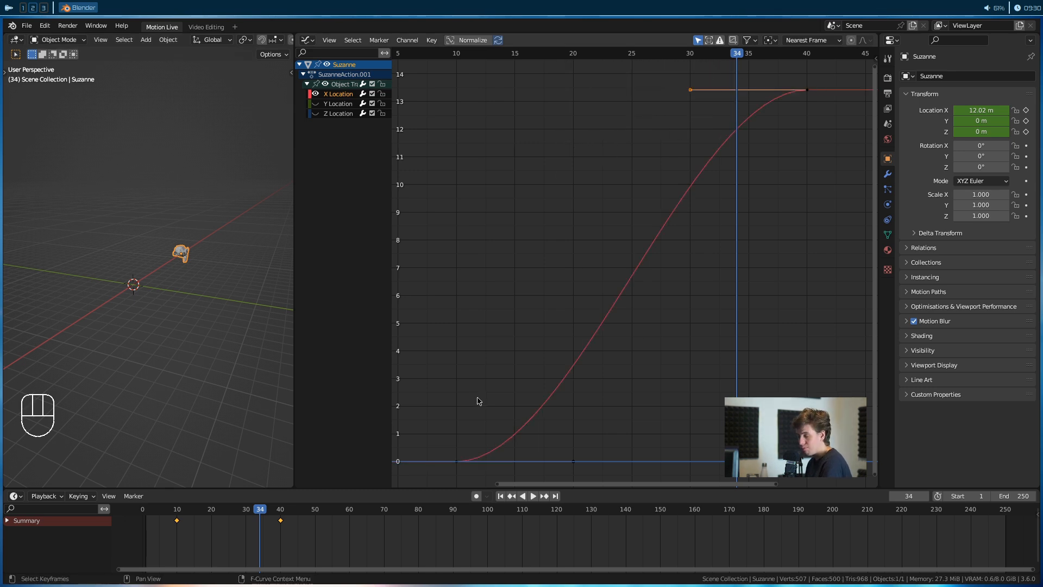
pyautogui.moveTo(737, 59); pyautogui.dragTo(457, 177)
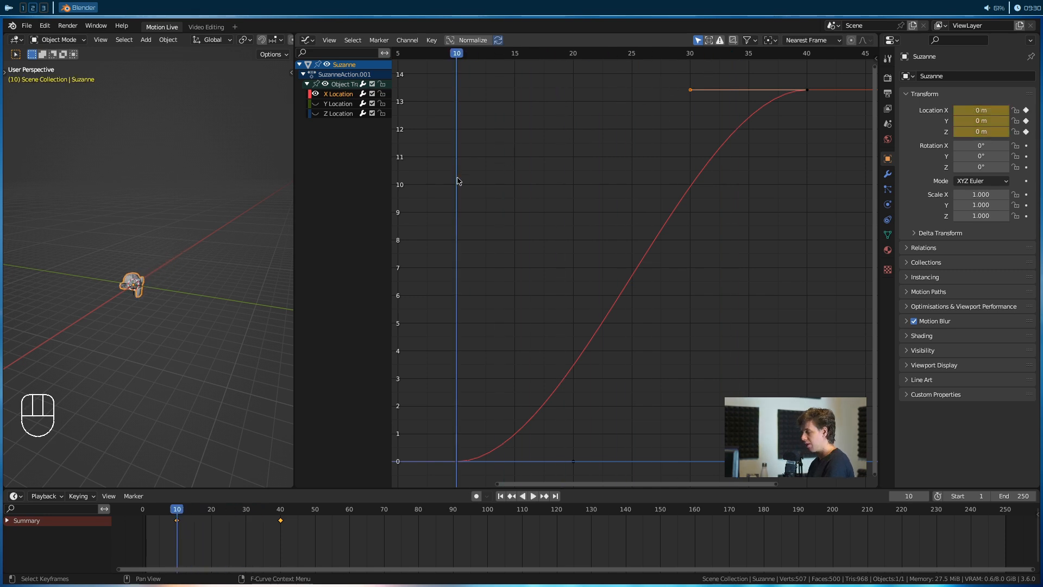
pyautogui.press('Home')
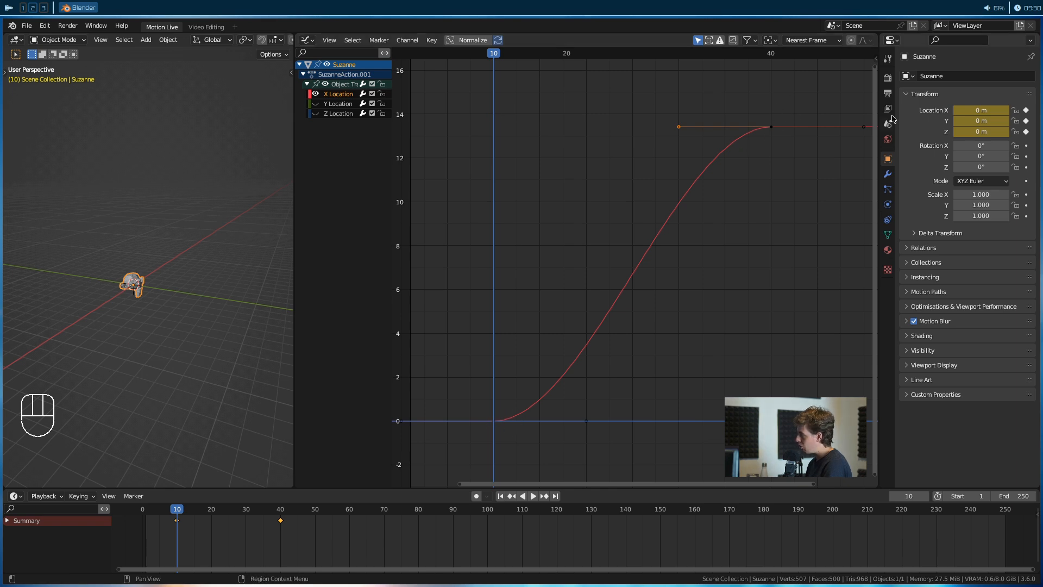
# - Scrub the animation from frame 40 to frame 26, rewind before frame 10 and play it until frame 43
pyautogui.click(770, 55)
pyautogui.moveTo(767, 57); pyautogui.dragTo(642, 55)
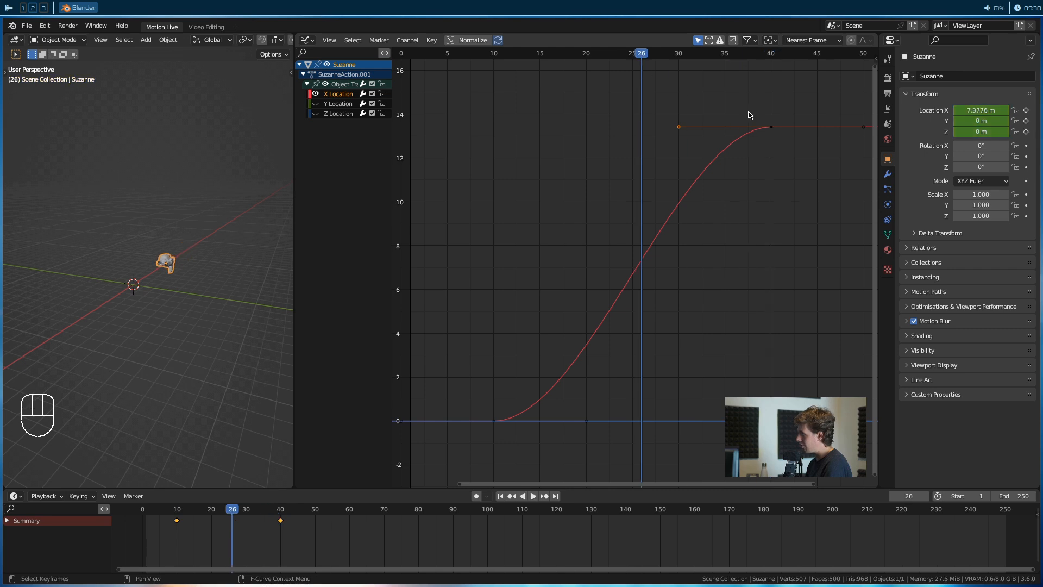
pyautogui.moveTo(647, 61); pyautogui.dragTo(477, 121)
pyautogui.press('space')
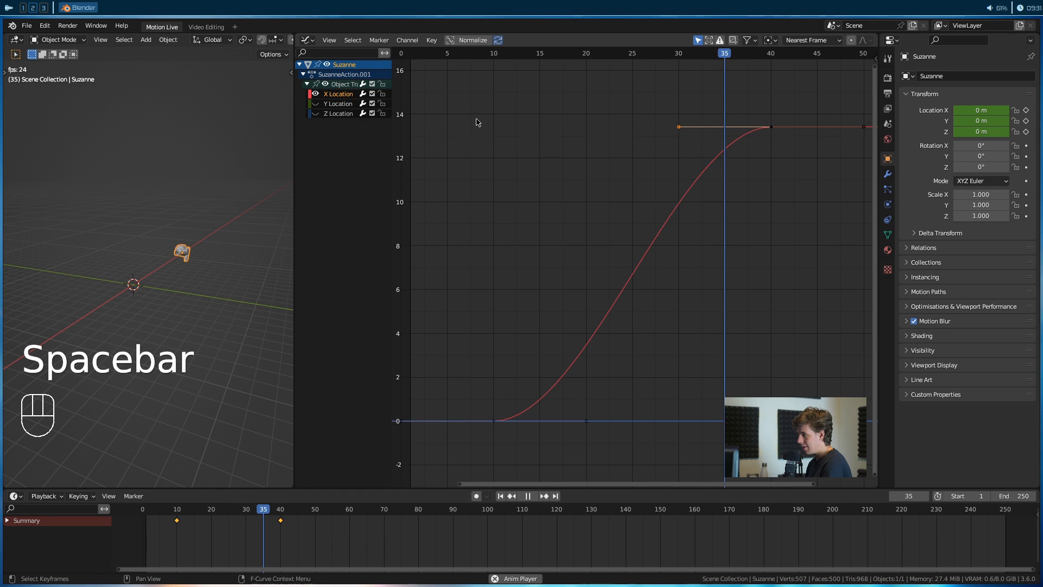
pyautogui.press('space')
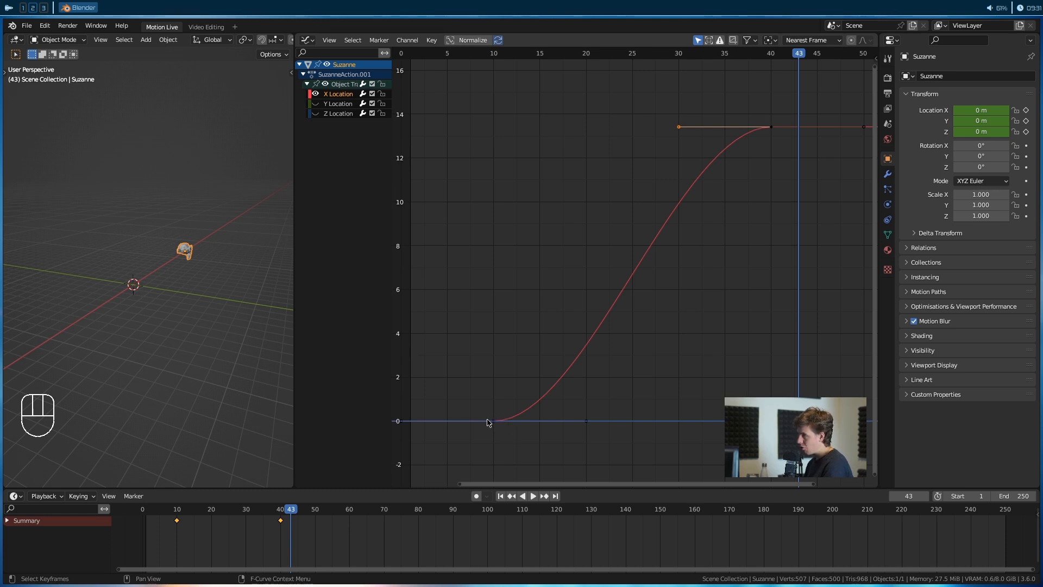
# - Select the whole X Location curve and replay the animation from before frame 10
pyautogui.rightClick(535, 427)
pyautogui.click(536, 427)
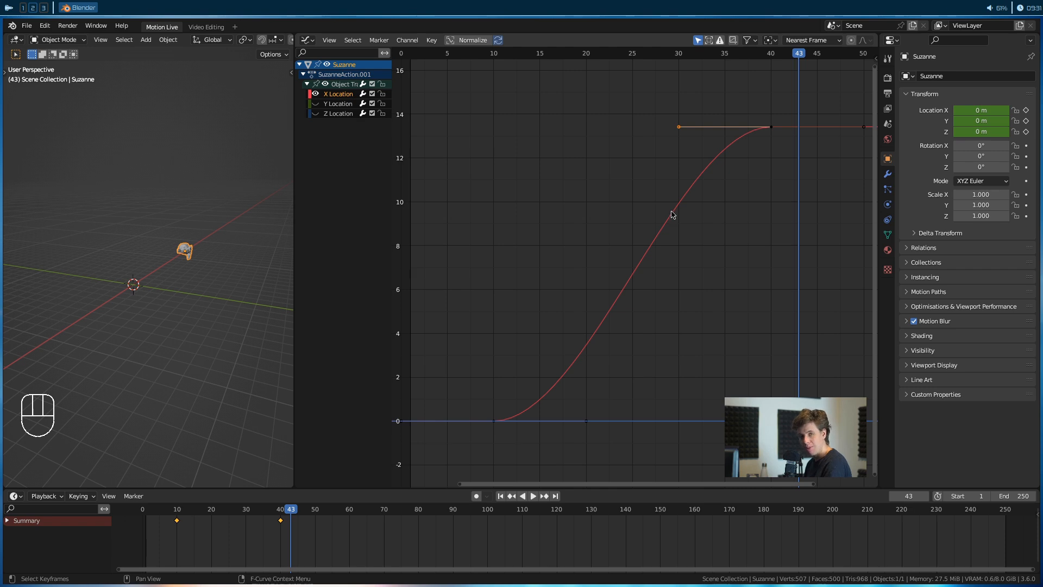
pyautogui.click(634, 282)
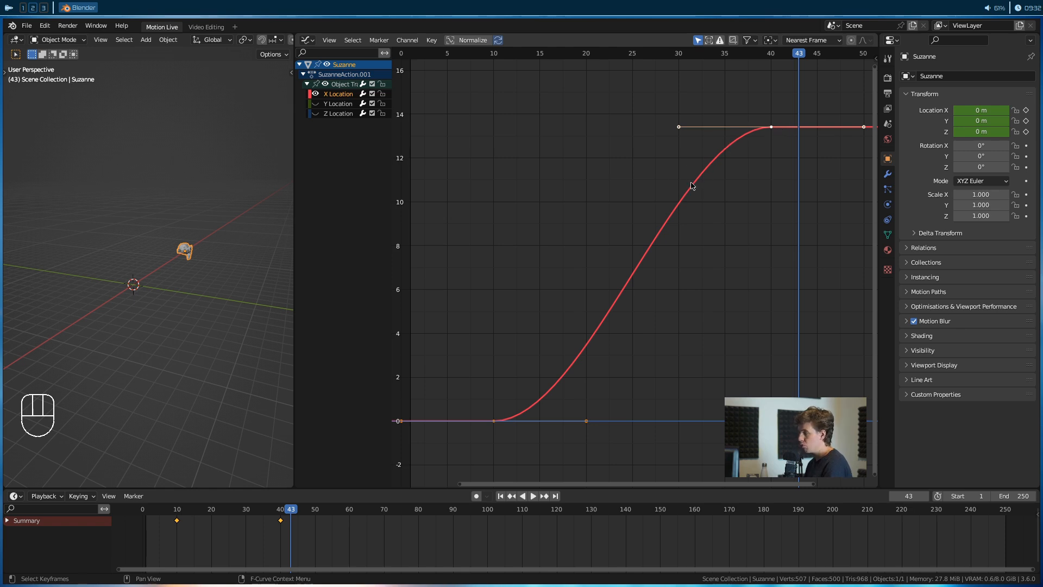
pyautogui.moveTo(636, 81); pyautogui.dragTo(472, 122)
pyautogui.press('space')
pyautogui.press('space')
# - Select the right handle of the frame 10 keyframe and toggle the X Location channel's editability lock on and off
pyautogui.click(585, 420)
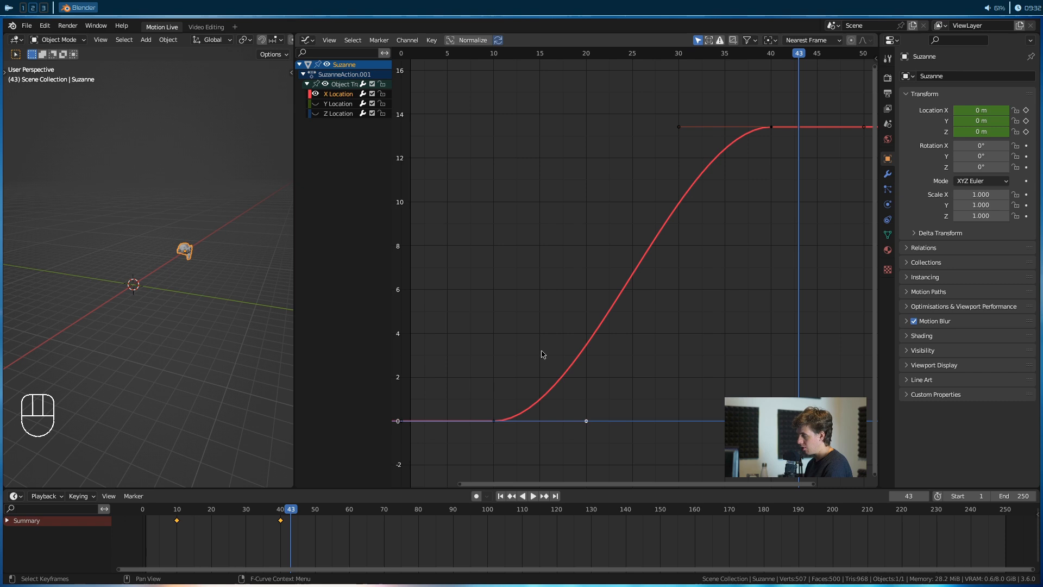
pyautogui.press('Tab')
pyautogui.press('Tab')
pyautogui.press('Tab')
pyautogui.press('Tab')
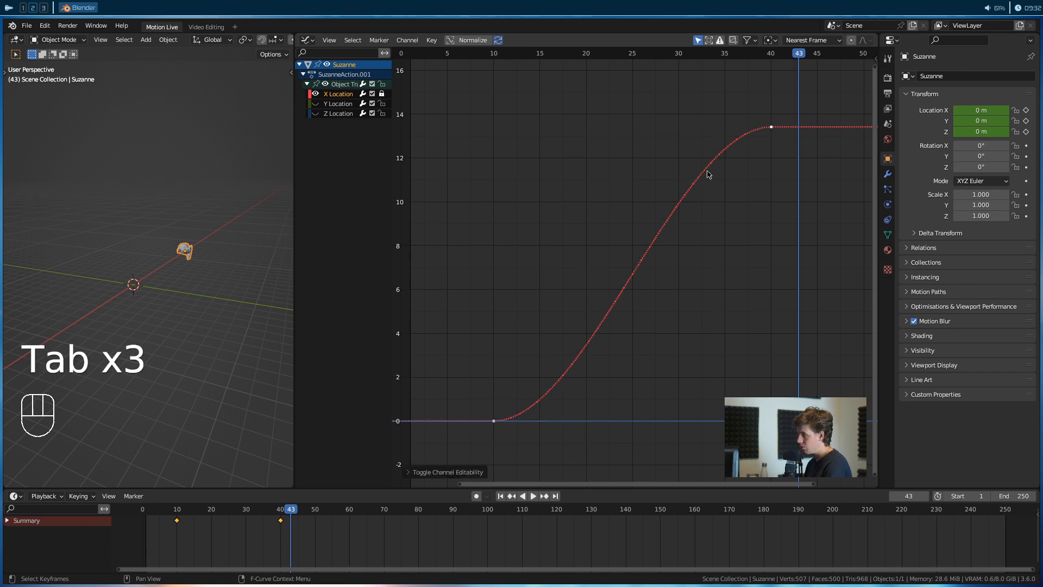
pyautogui.press('Tab')
pyautogui.press('Tab')
pyautogui.press('Tab')
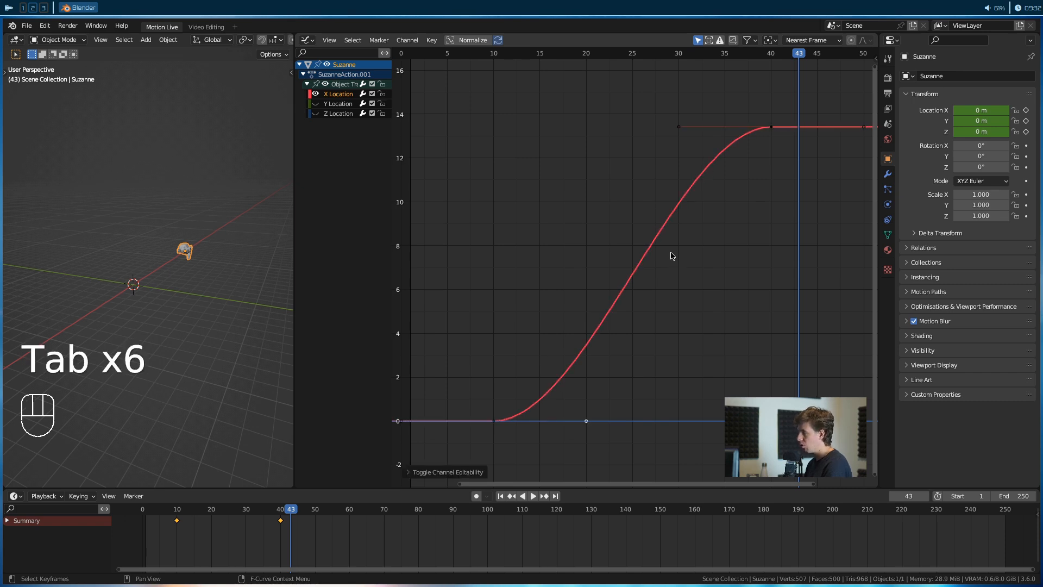
pyautogui.press('Tab')
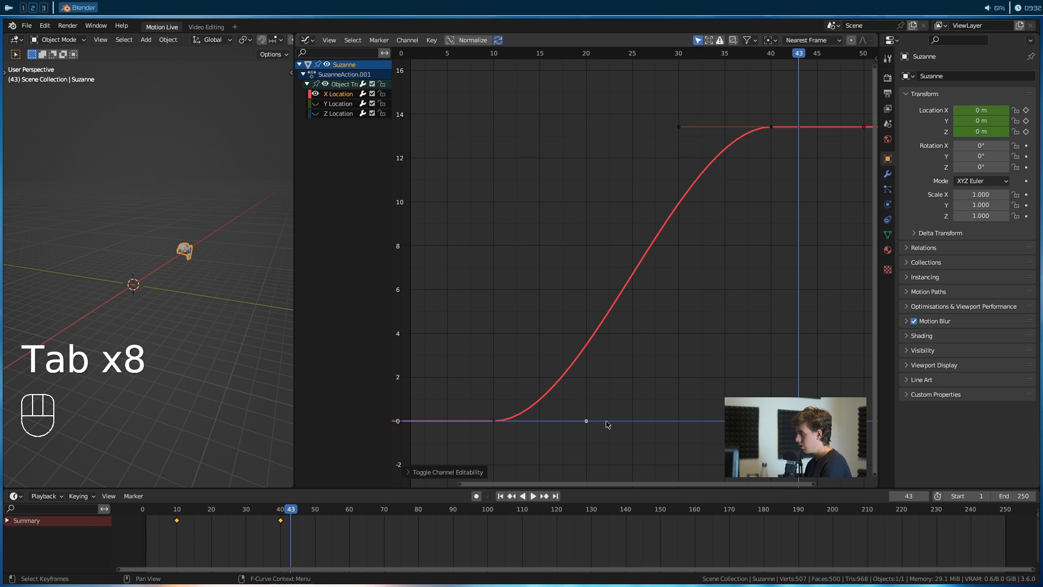
# - Move the frame 10 keyframe's right handle horizontally 15 frames to frame 35 and then 6 frames further
pyautogui.click(495, 421)
pyautogui.click(586, 422)
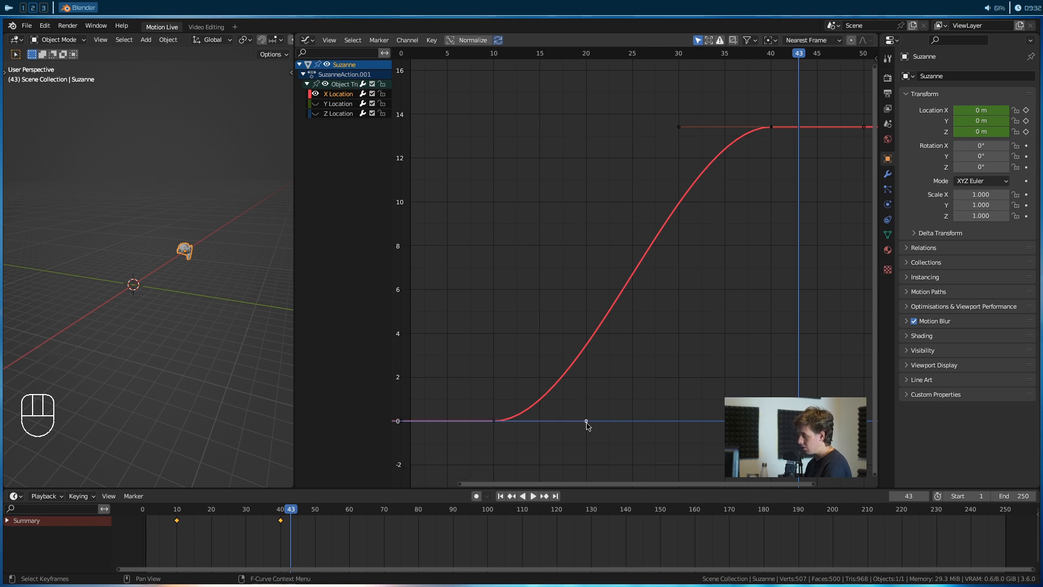
pyautogui.press('g')
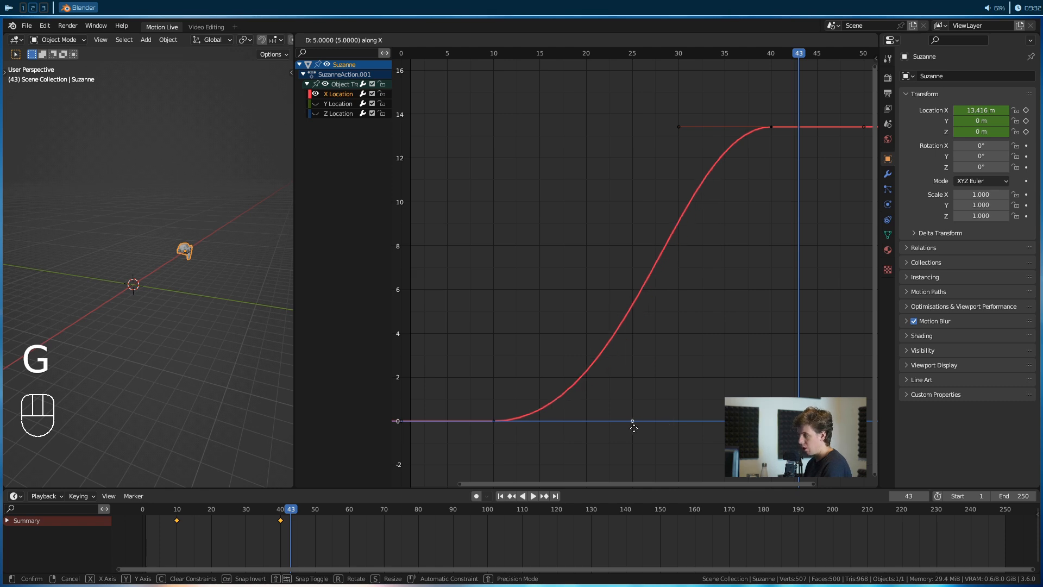
pyautogui.click(721, 443)
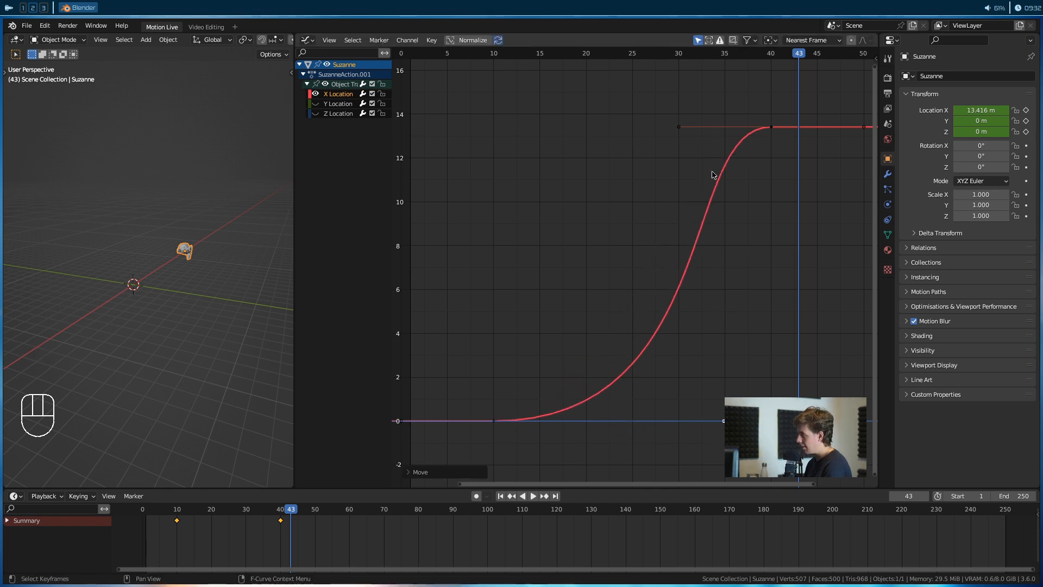
pyautogui.press('g')
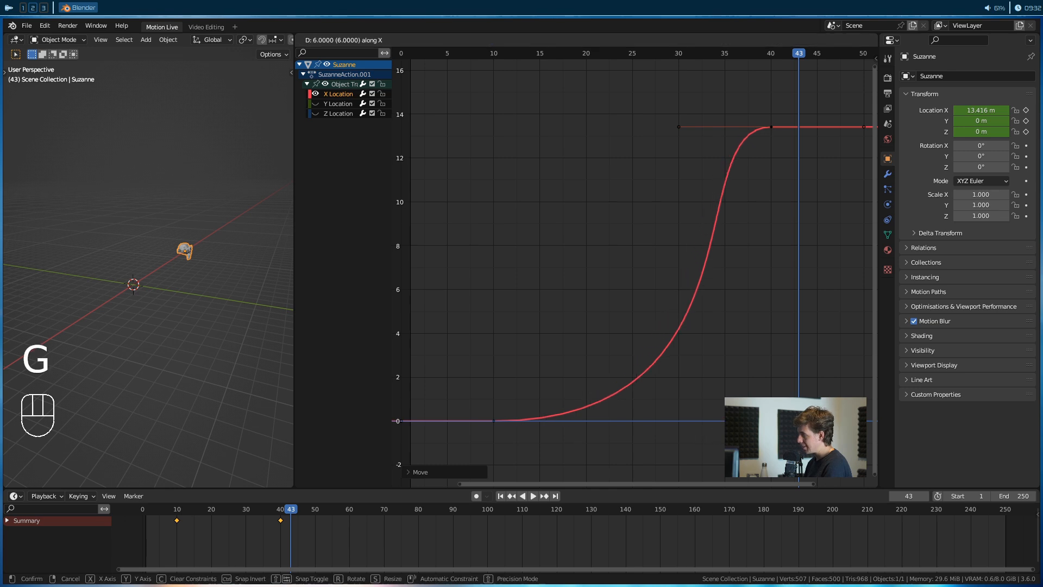
pyautogui.click(604, 425)
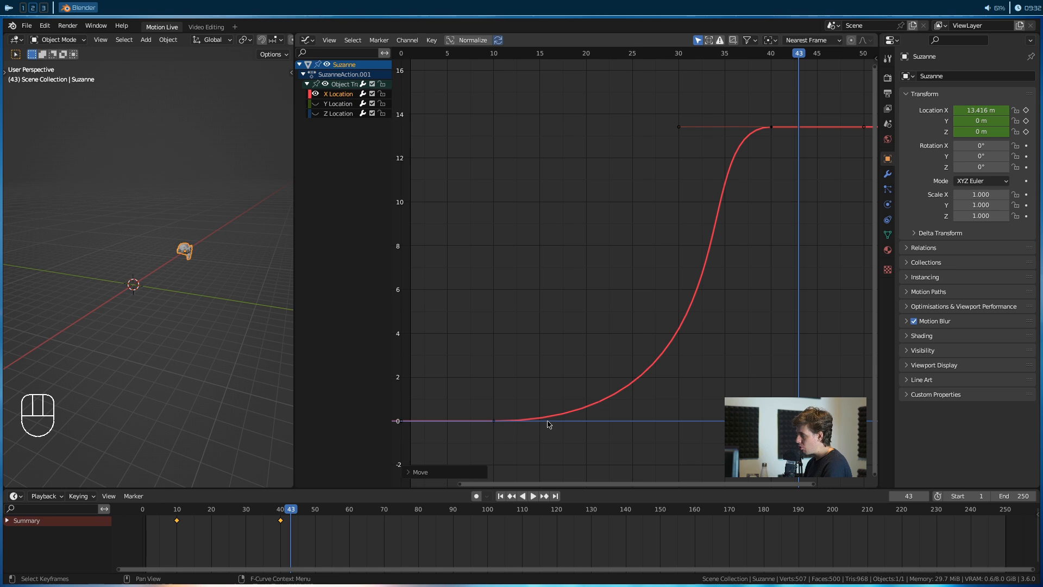
# - Deselect the X Location curve, jump to frame 10 and scrub the animation forward to frame 32
pyautogui.click(510, 64)
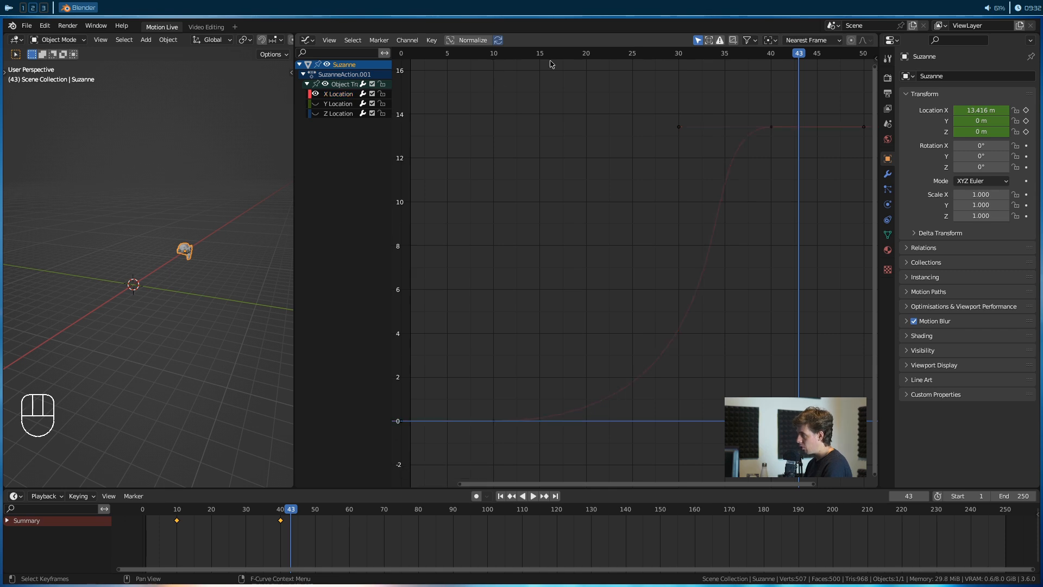
pyautogui.click(631, 54)
pyautogui.click(491, 56)
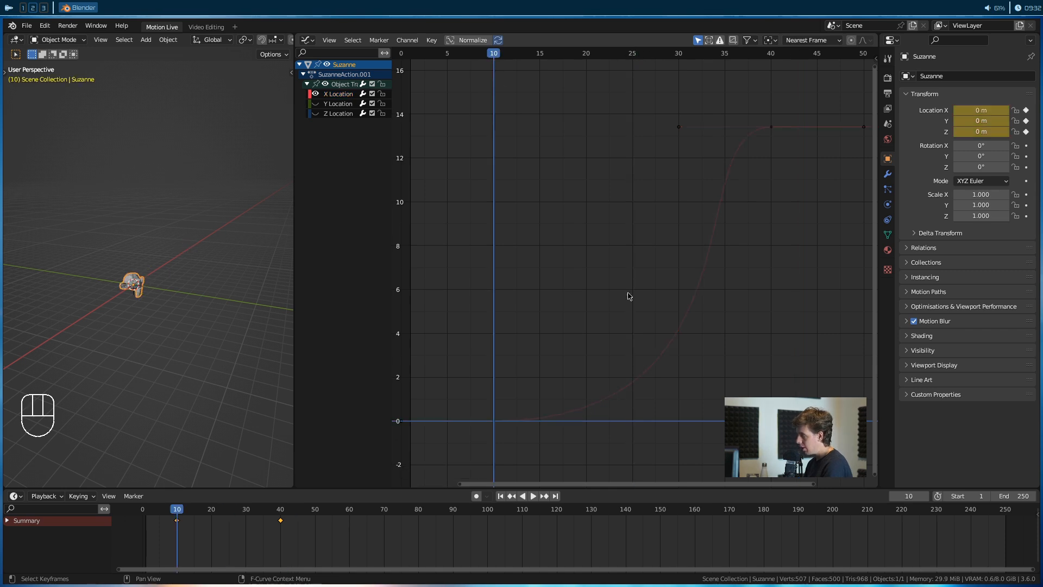
pyautogui.moveTo(664, 55); pyautogui.dragTo(697, 55)
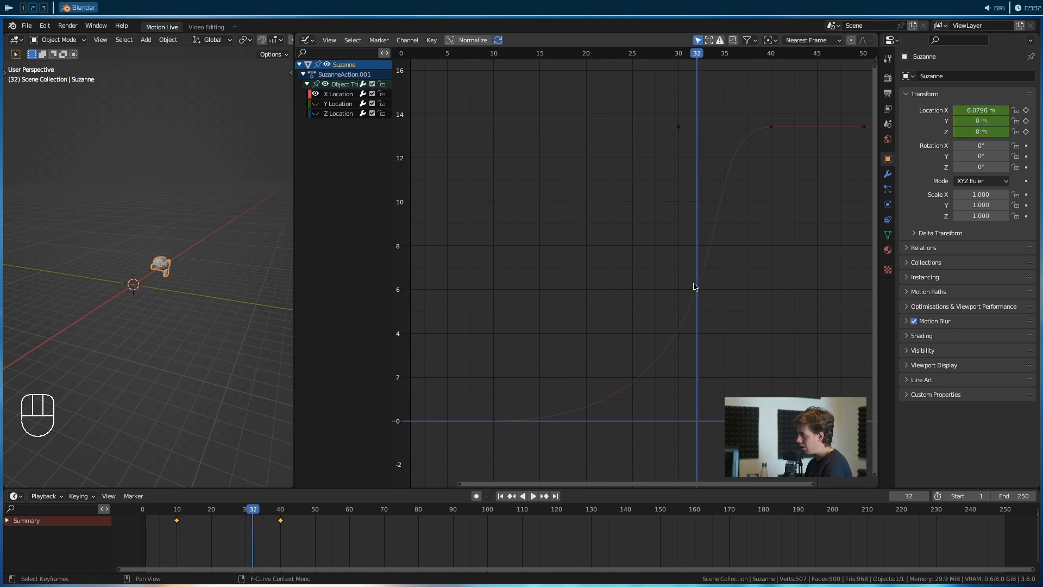
# - Rewind the animation before frame 10 and play Suzanne's motion twice, stopping past frame 50 each time
pyautogui.moveTo(687, 55); pyautogui.dragTo(481, 137)
pyautogui.press('space')
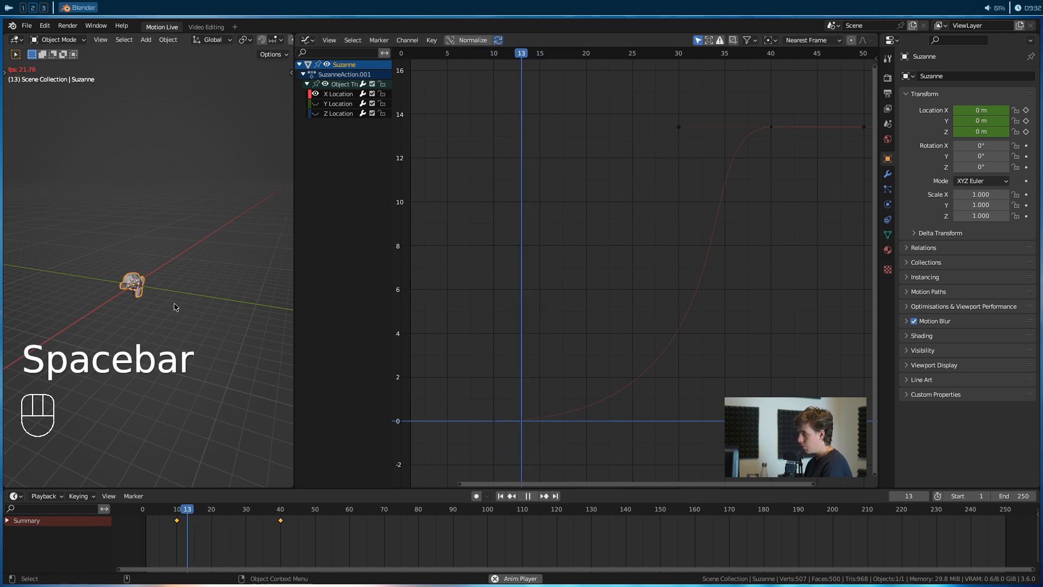
pyautogui.press('space')
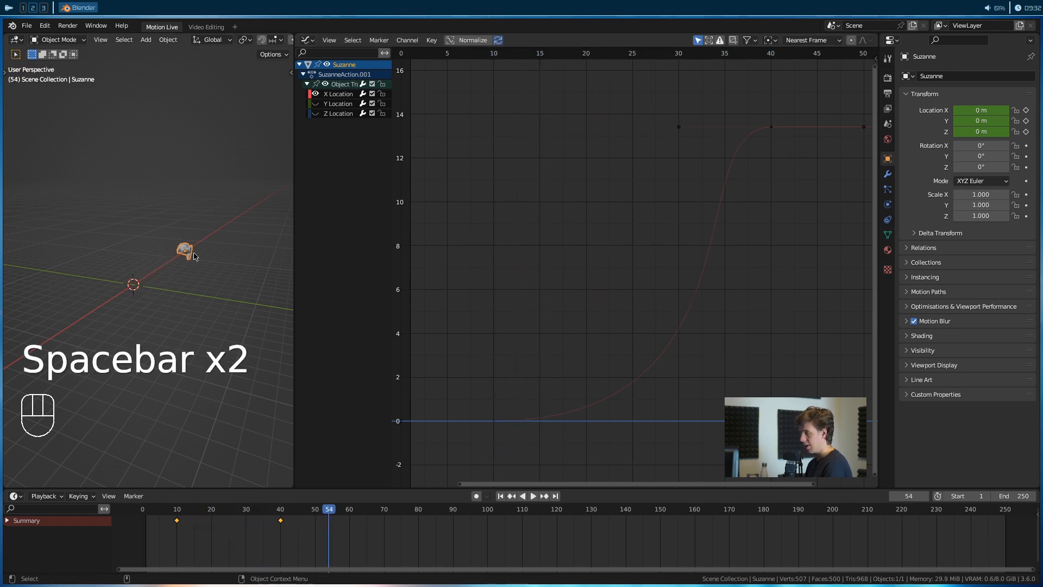
pyautogui.press('space')
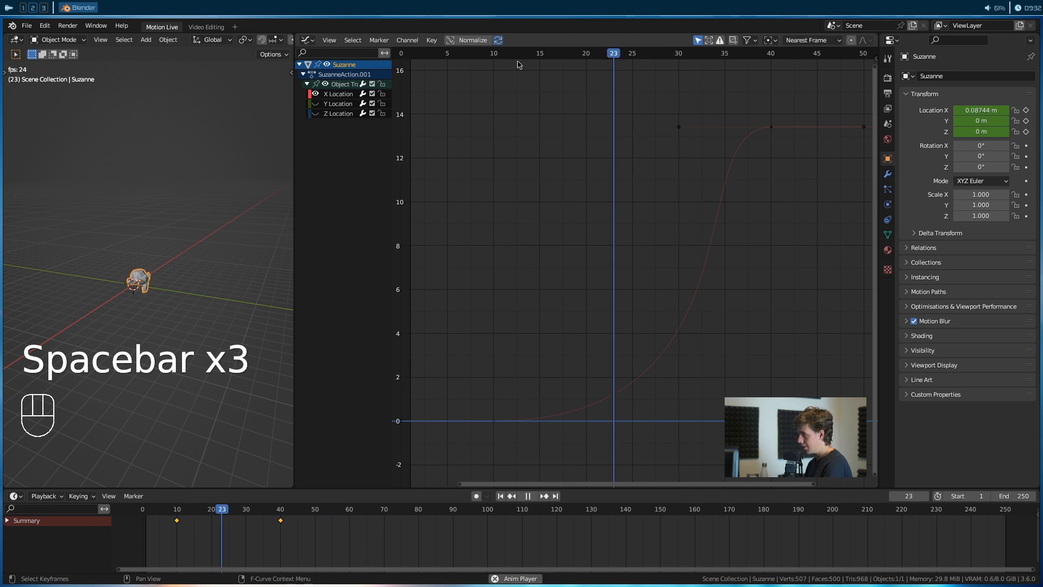
pyautogui.press('space')
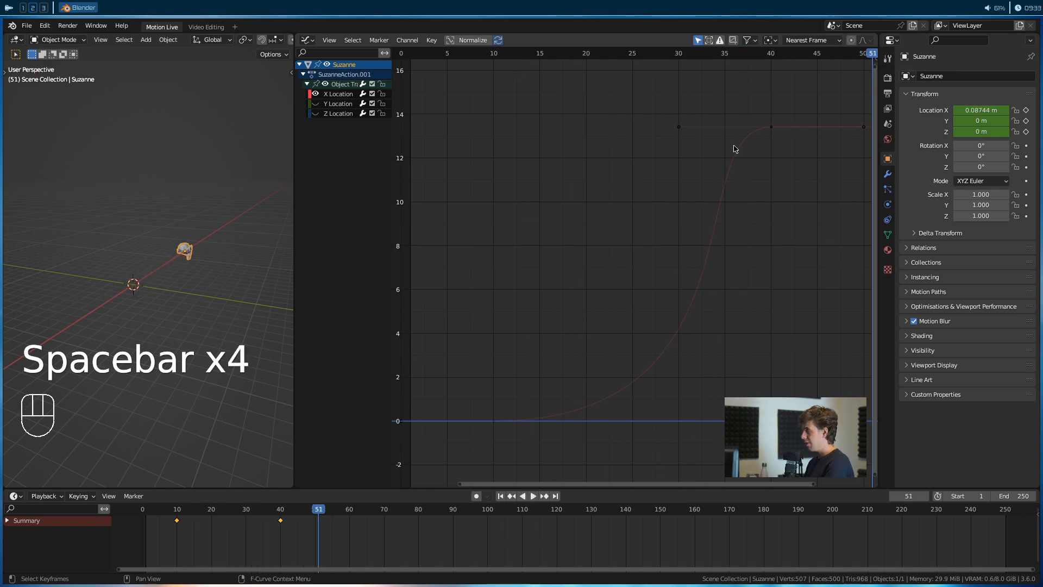
# - Set the current frame to 38 and move the frame 40 keyframe's left handle horizontally until it nearly meets its keyframe
pyautogui.moveTo(631, 53); pyautogui.dragTo(752, 82)
pyautogui.click(770, 127)
pyautogui.click(678, 129)
pyautogui.press('g')
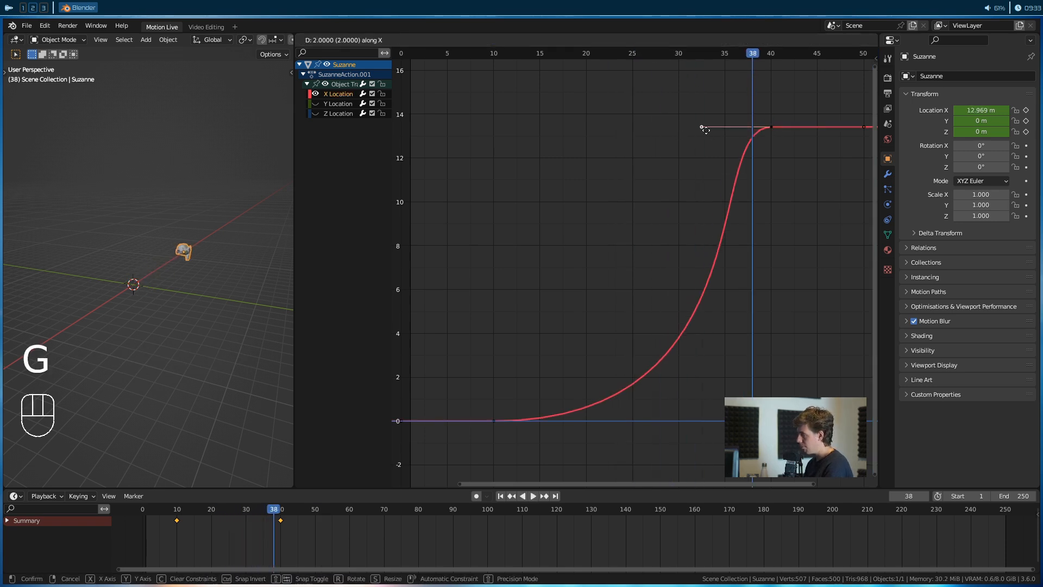
pyautogui.click(766, 140)
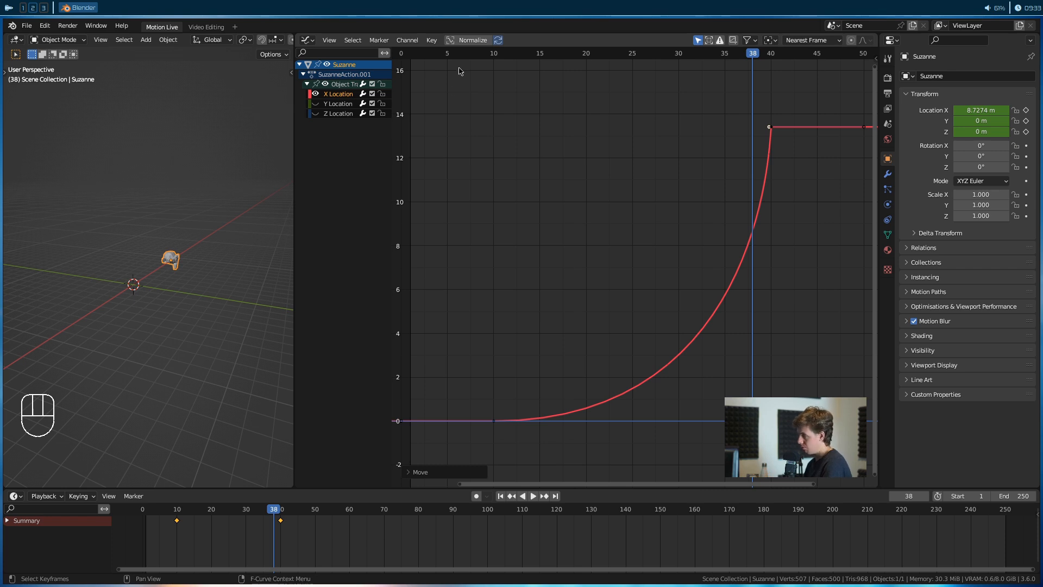
# - Play the motion up to frame 56, frame Suzanne's path more closely in the viewport, and replay it from before frame 10 to frame 60
pyautogui.press('space')
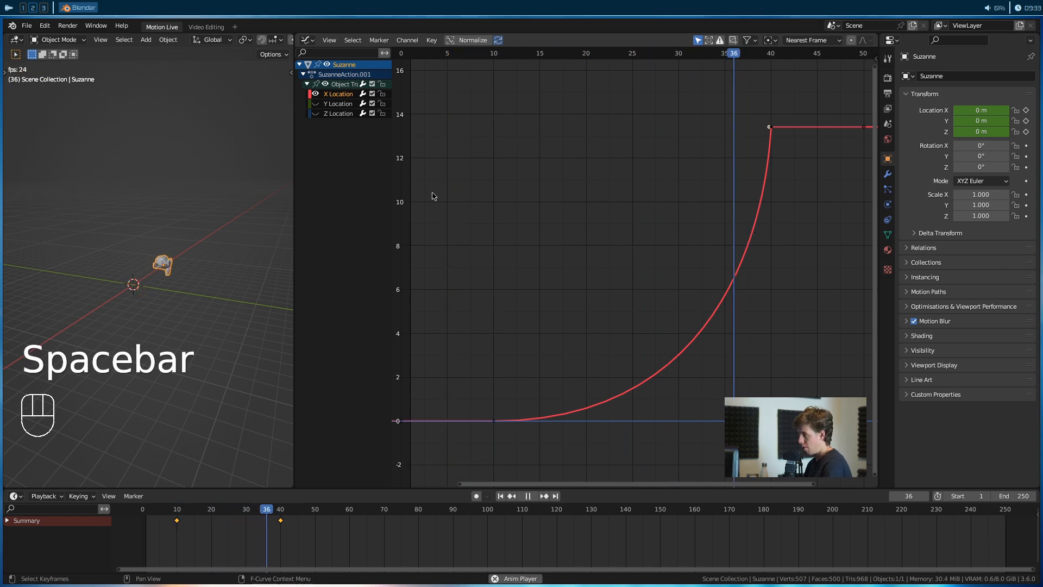
pyautogui.press('space')
pyautogui.scroll(5, 434, 191)
pyautogui.scroll(3, 233, 303)
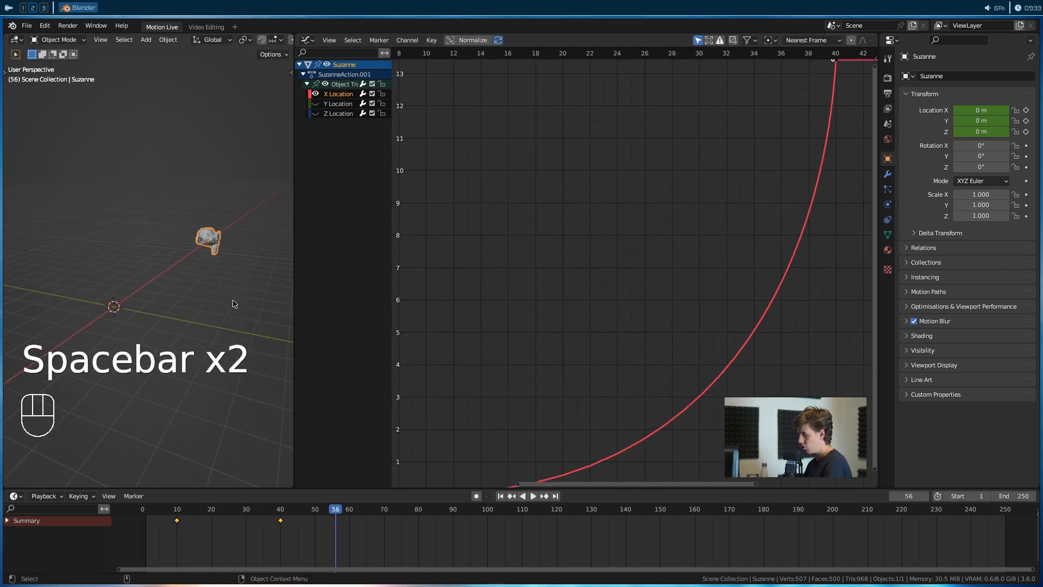
pyautogui.keyDown('alt'); pyautogui.moveTo(233, 293); pyautogui.dragTo(161, 295, button='middle'); pyautogui.keyUp('alt')
pyautogui.moveTo(176, 294)
pyautogui.keyDown('alt'); pyautogui.mouseDown()
pyautogui.moveTo(159, 292)
pyautogui.moveTo(173, 299)
pyautogui.mouseUp(); pyautogui.keyUp('alt')
pyautogui.scroll(3, 165, 304)
pyautogui.hotkey('shift', 'Left')
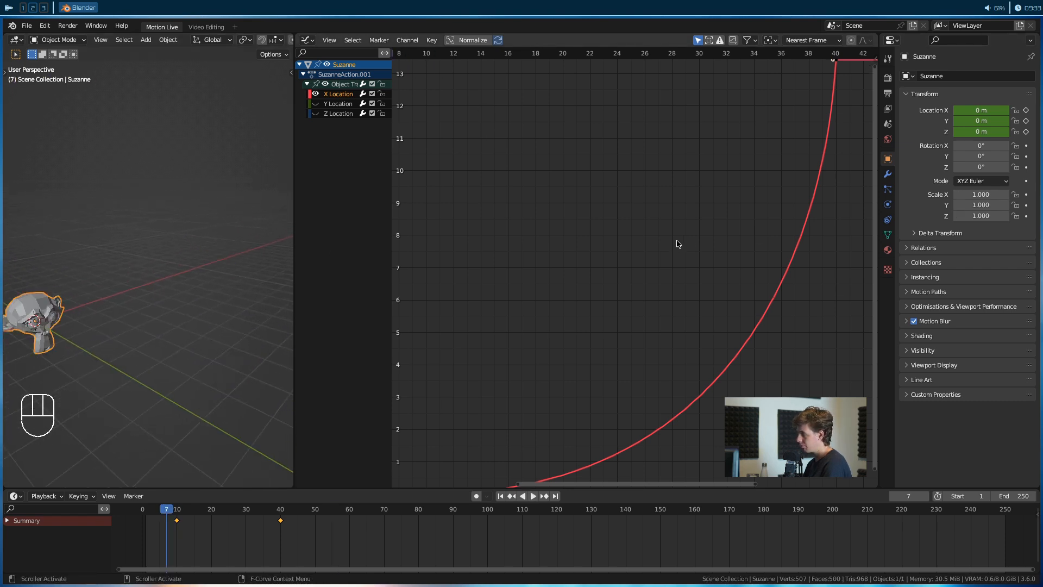
pyautogui.press('Home')
pyautogui.press('space')
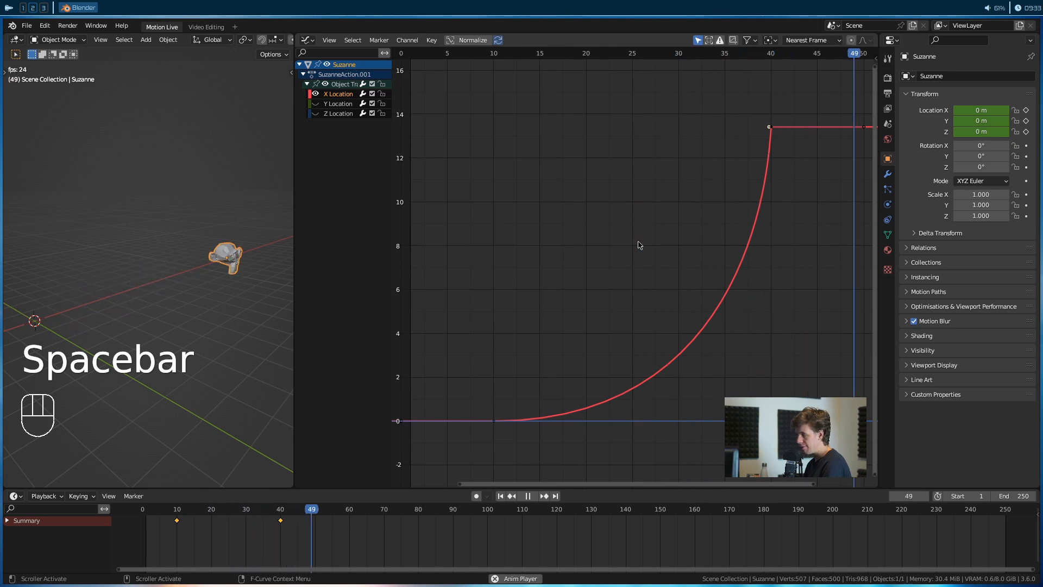
pyautogui.press('space')
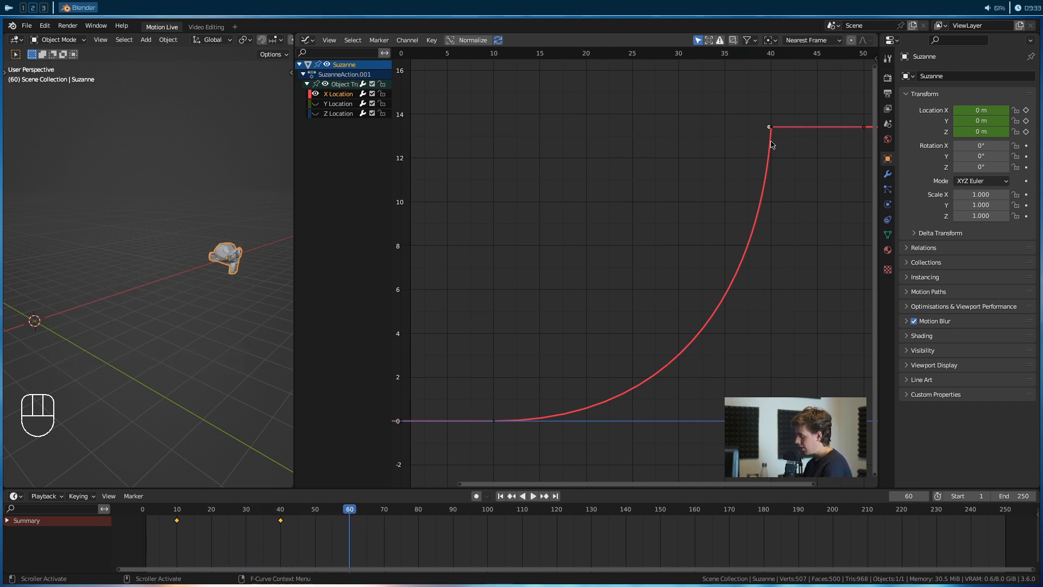
# - Move the frame 10 keyframe's right handle straight above its keyframe, to a value of about 13
pyautogui.click(495, 422)
pyautogui.press('g')
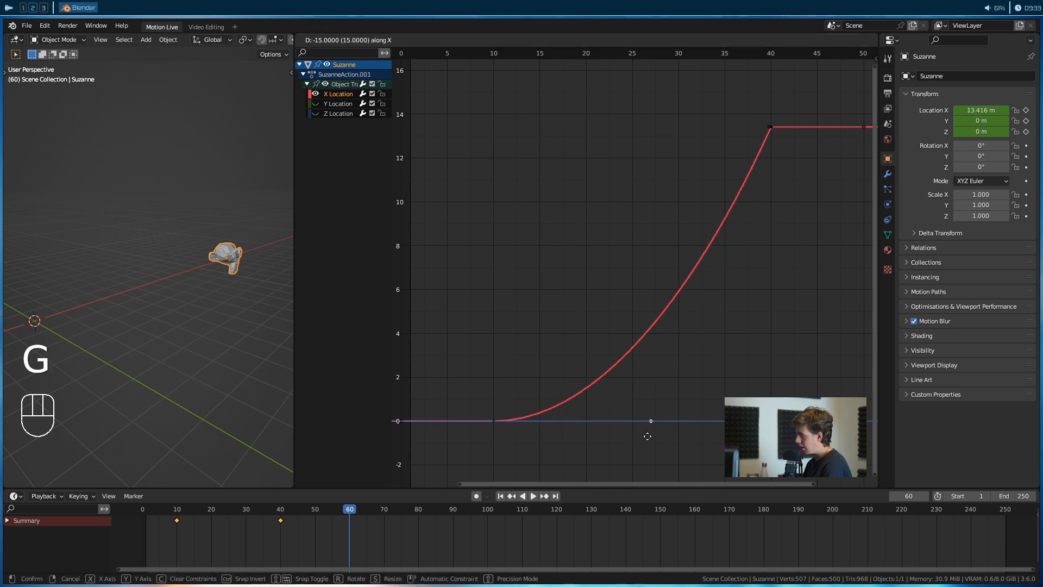
pyautogui.press('g')
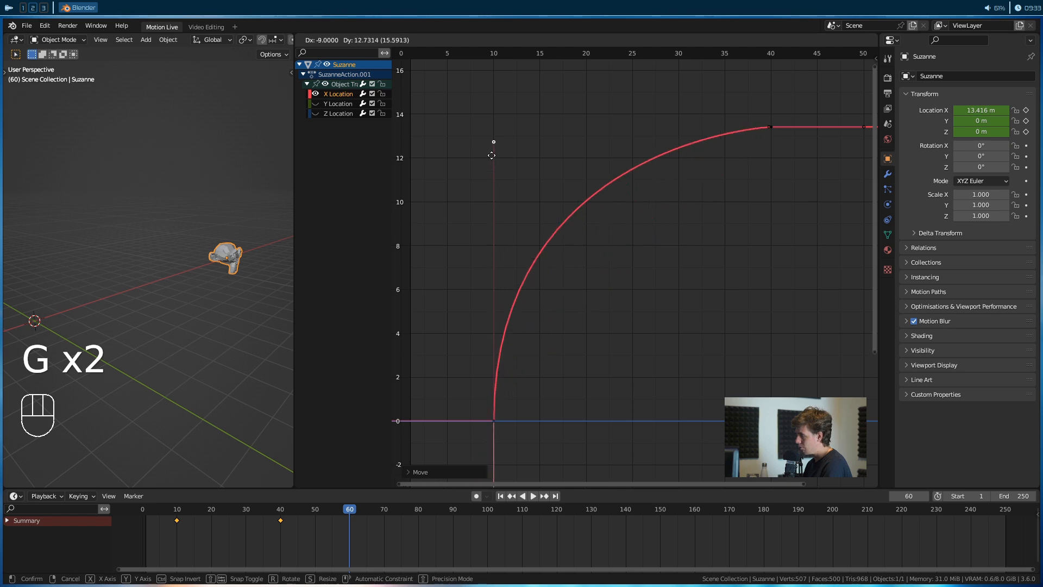
pyautogui.click(492, 143)
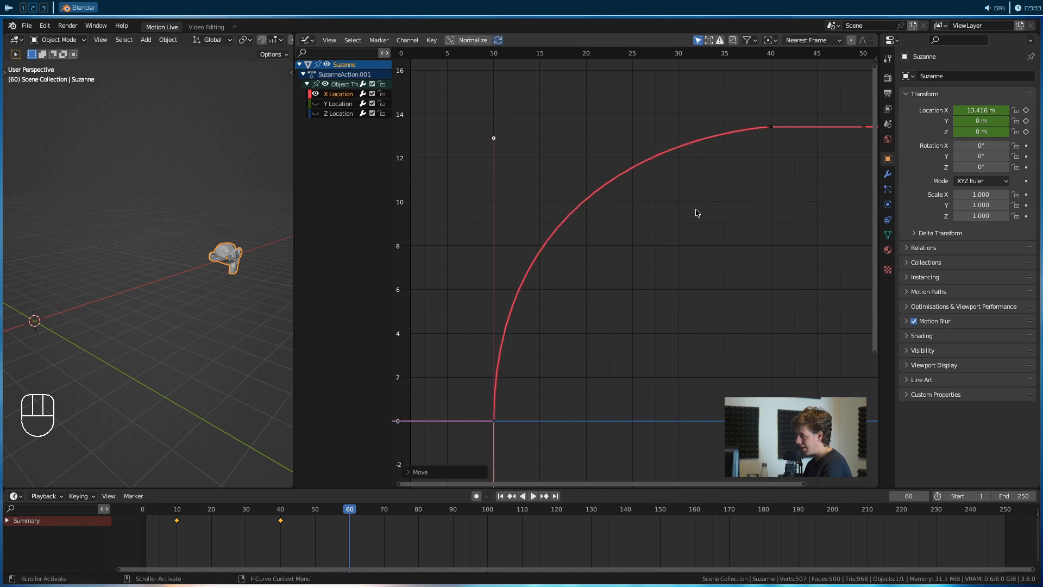
pyautogui.press('g')
pyautogui.rightClick(603, 257)
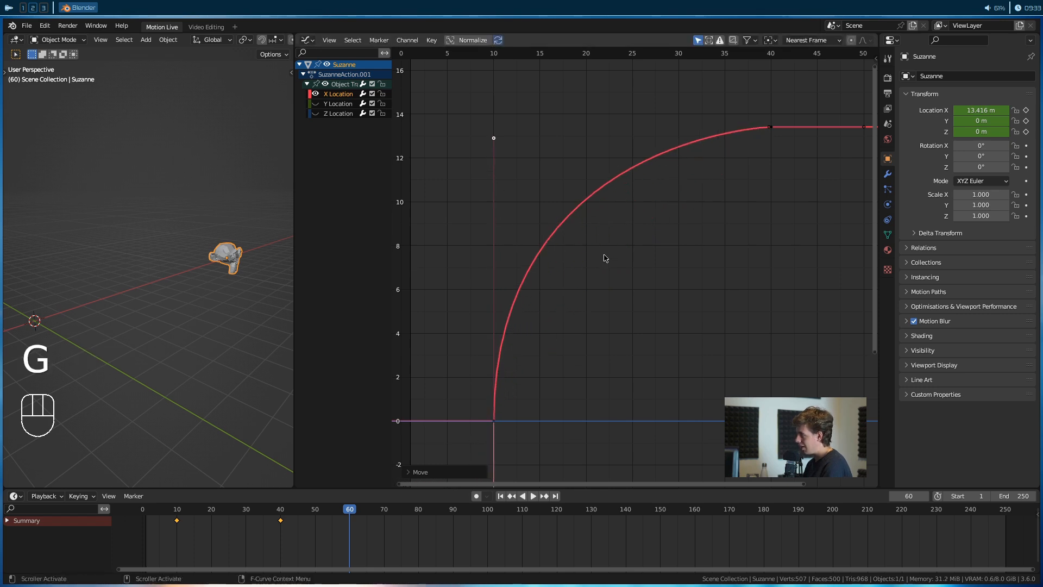
# - Move the frame 40 keyframe's left handle horizontally back to about frame 26
pyautogui.click(771, 128)
pyautogui.press('g')
pyautogui.click(639, 132)
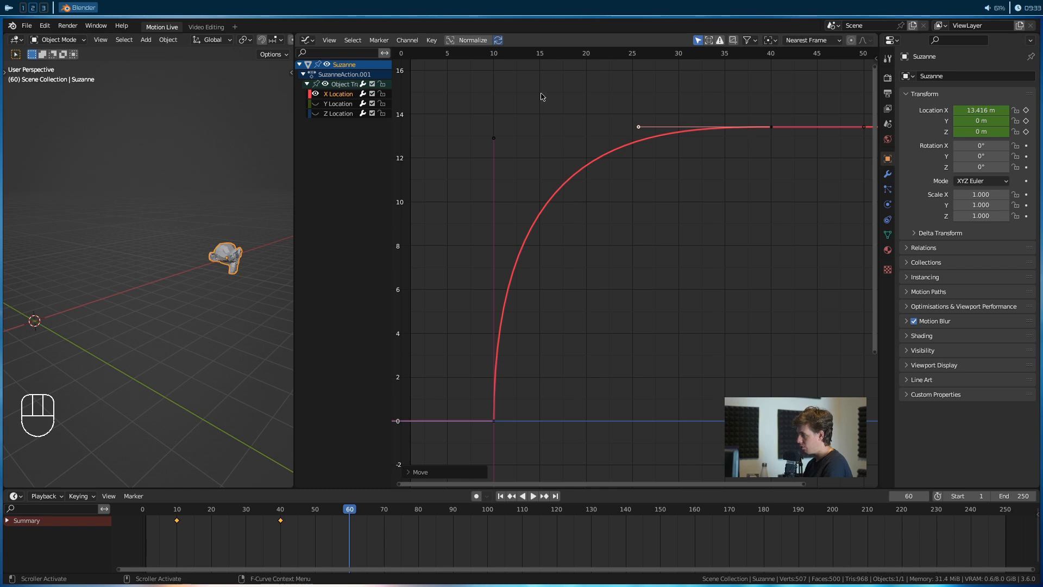
# - Replay the animation several times from before frame 10 and stop it at frame 47
pyautogui.click(445, 64)
pyautogui.press('space')
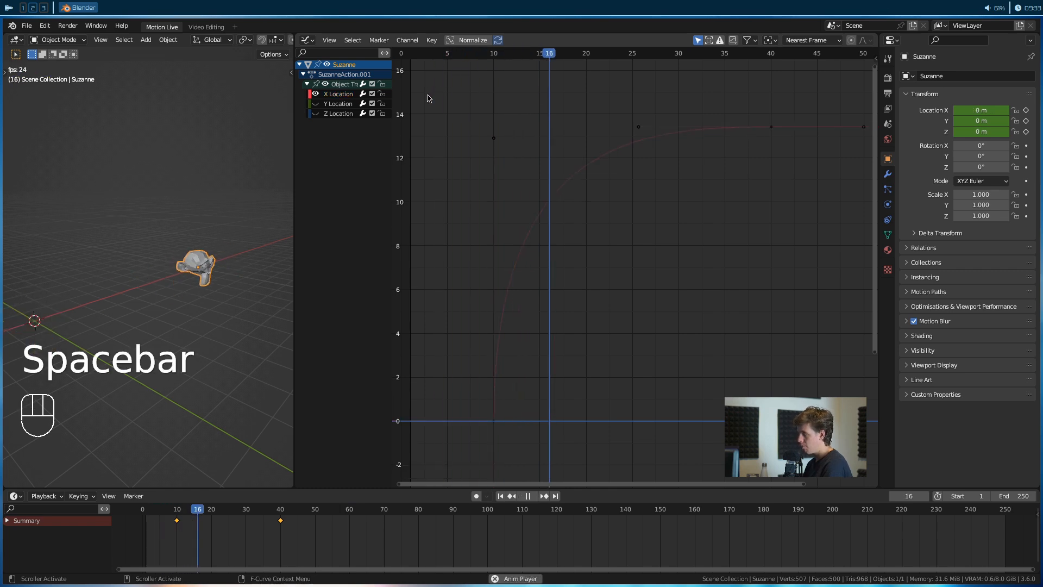
pyautogui.press('space')
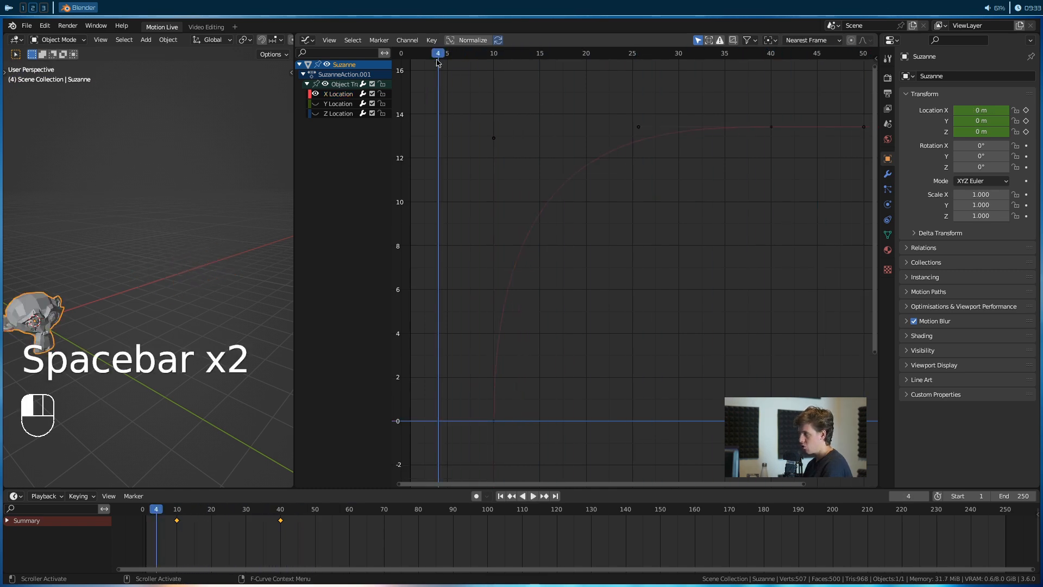
pyautogui.press('space')
pyautogui.press('space')
pyautogui.press('space')
pyautogui.press('space')
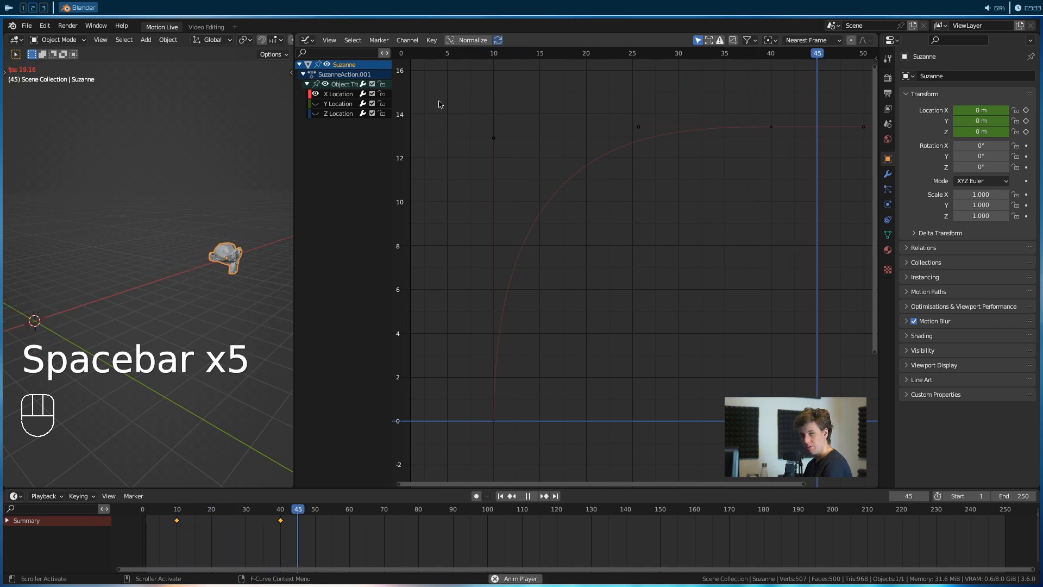
pyautogui.scroll(-2, 635, 266)
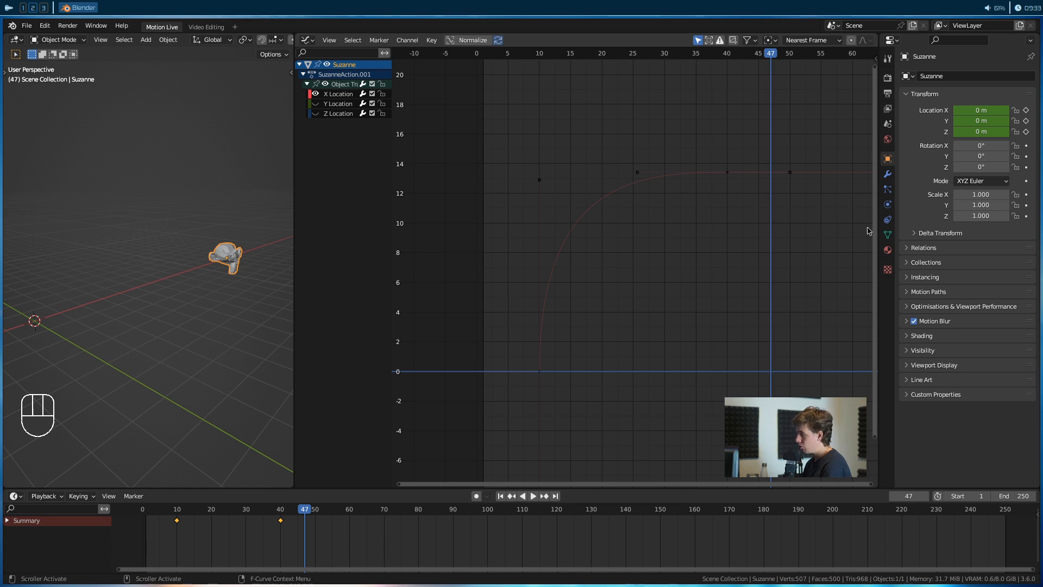
# - Select both X Location keyframes with their handles and set their handle type to Auto Clamped
pyautogui.moveTo(492, 141); pyautogui.dragTo(875, 452)
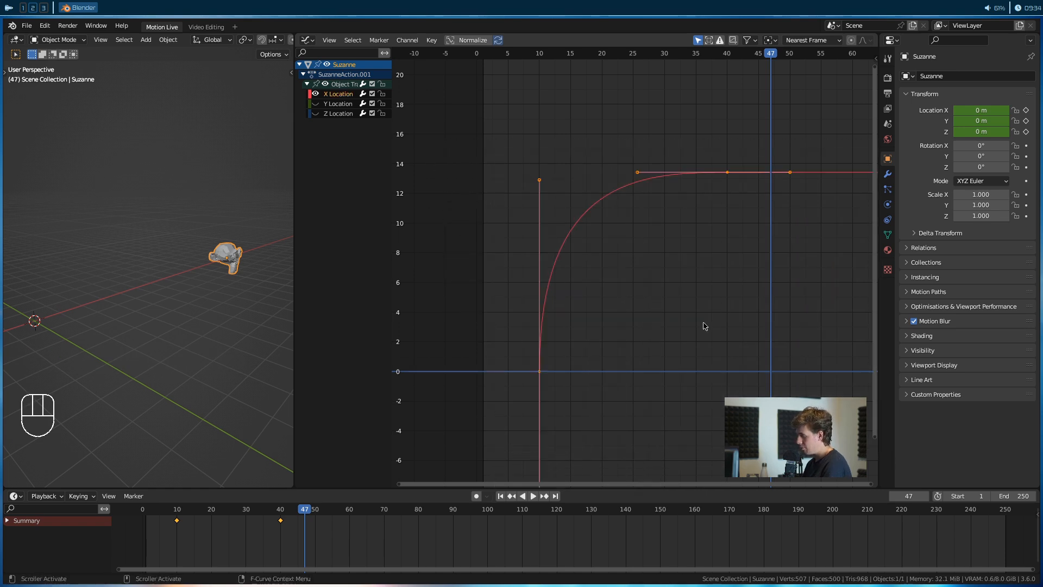
pyautogui.press('v')
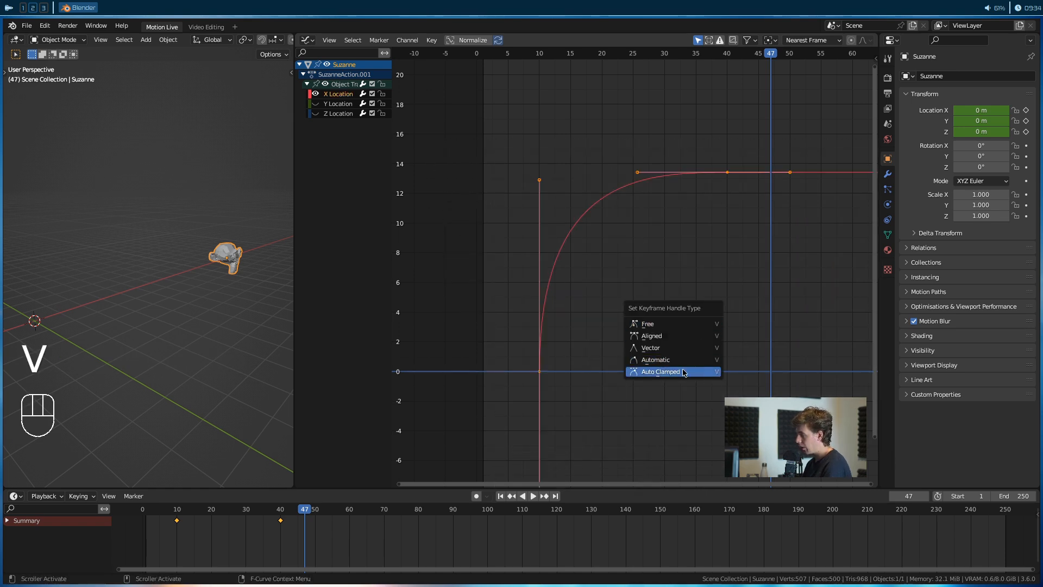
pyautogui.click(656, 373)
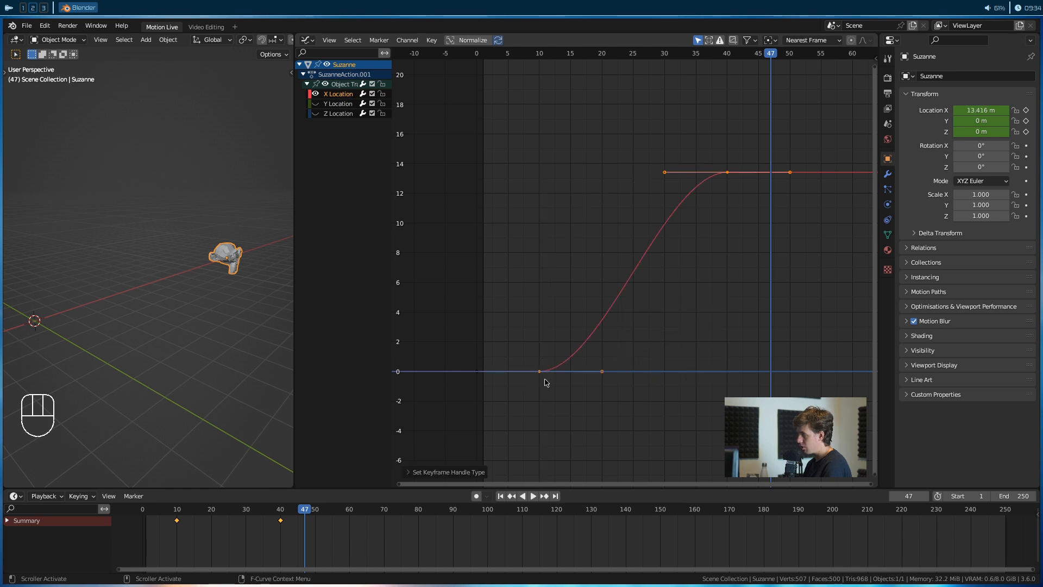
# - Reselect both X Location keyframes and set their interpolation to Linear
pyautogui.click(709, 265)
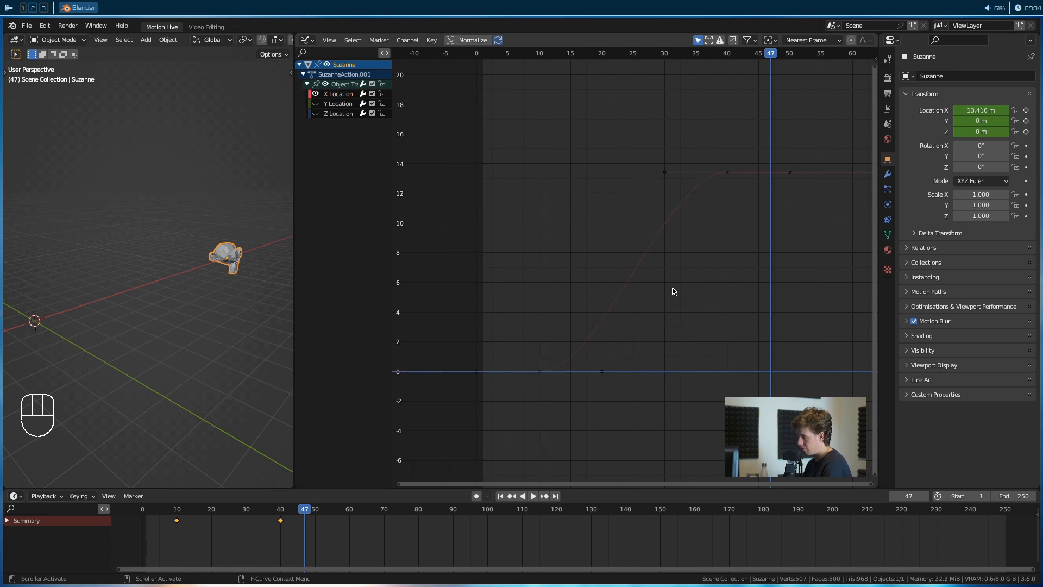
pyautogui.moveTo(484, 111); pyautogui.dragTo(785, 447)
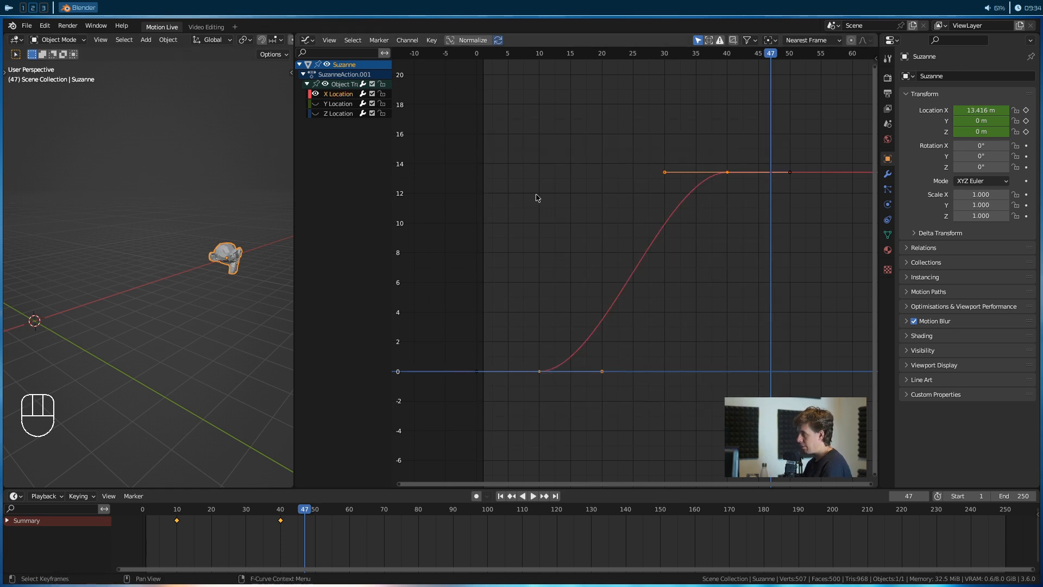
pyautogui.press('t')
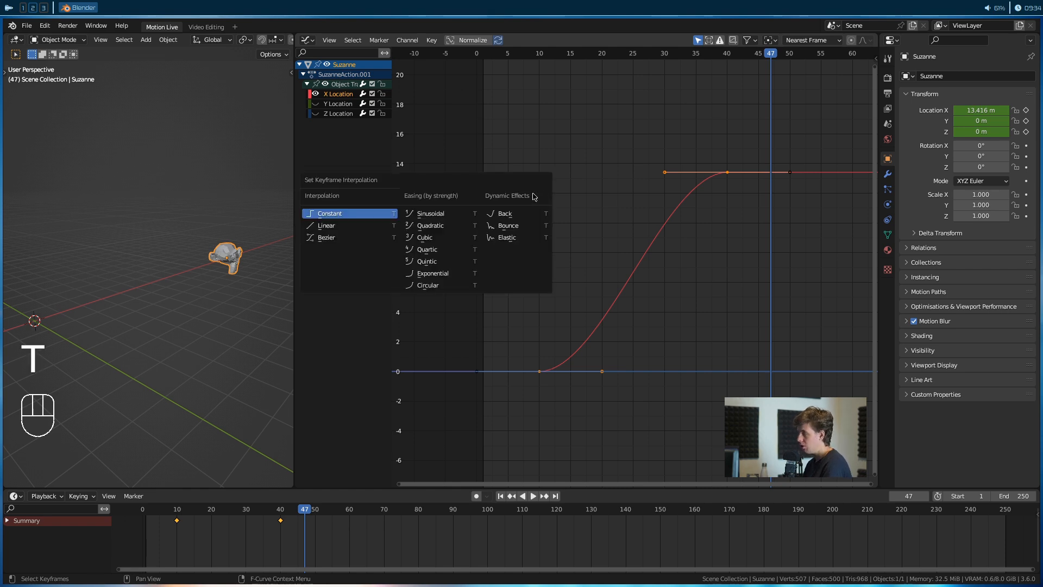
pyautogui.click(351, 226)
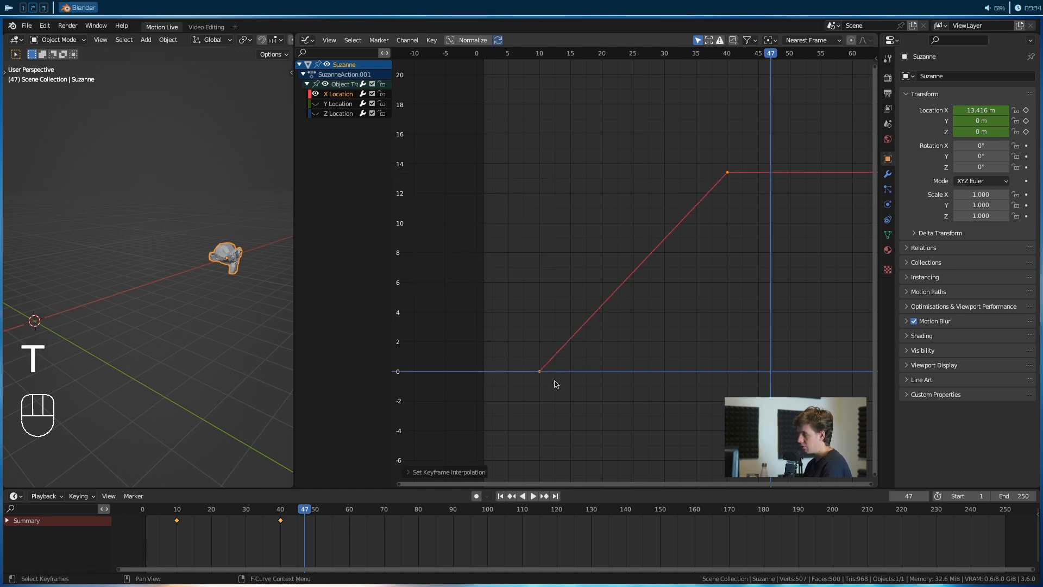
# - Rewind before frame 10 and play the linear motion until frame 53
pyautogui.moveTo(769, 56); pyautogui.dragTo(467, 170)
pyautogui.press('space')
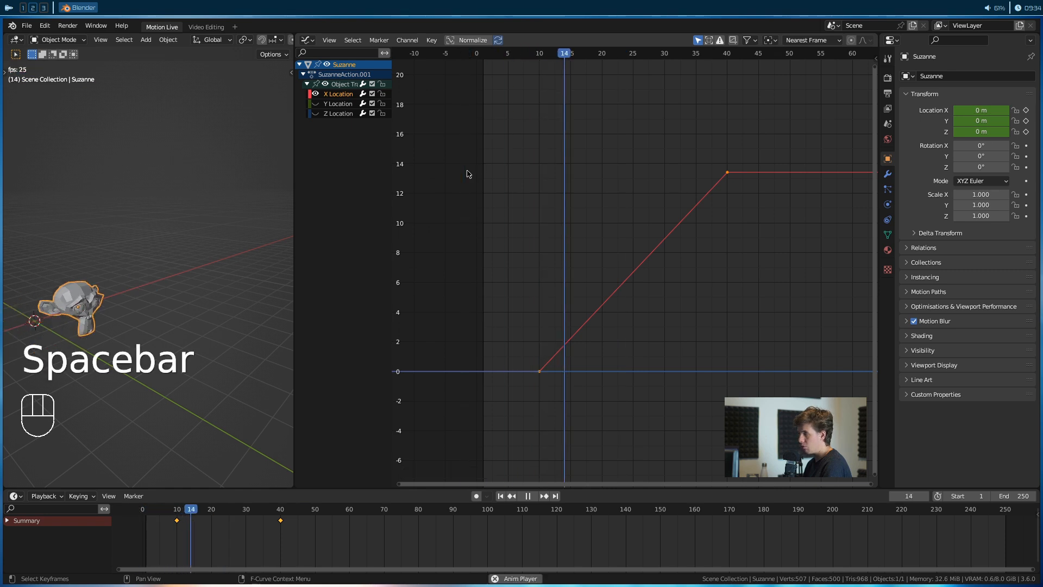
pyautogui.press('space')
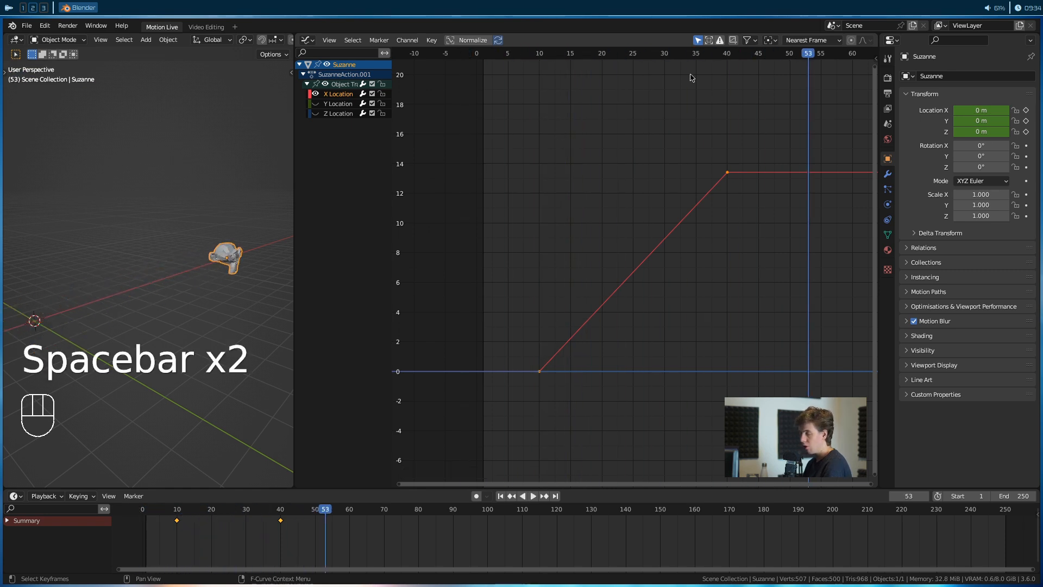
# - Select both X Location keyframes again and set their interpolation to Constant
pyautogui.moveTo(752, 134); pyautogui.dragTo(473, 414)
pyautogui.click(543, 416)
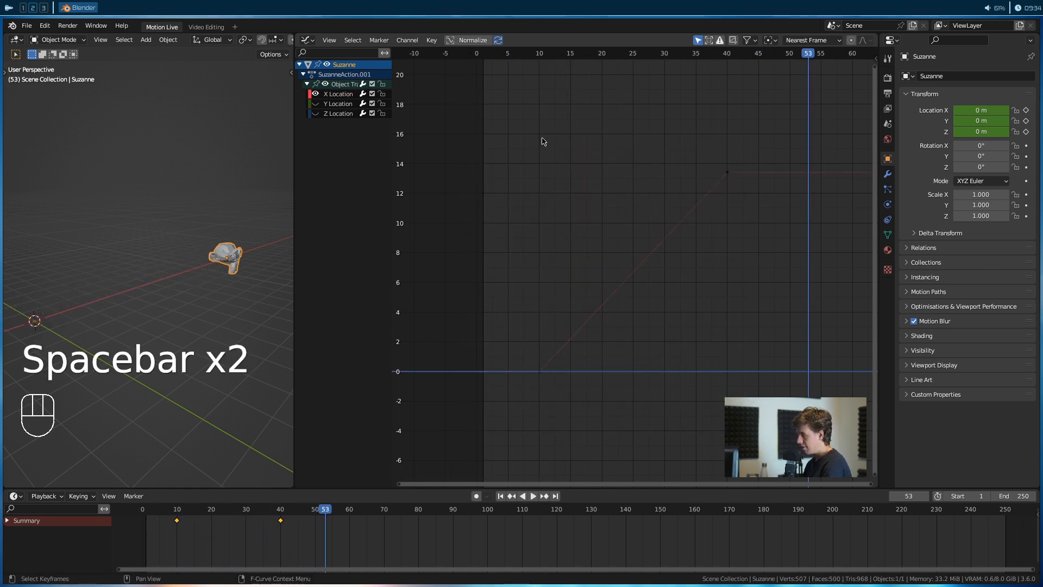
pyautogui.moveTo(773, 126); pyautogui.dragTo(496, 466)
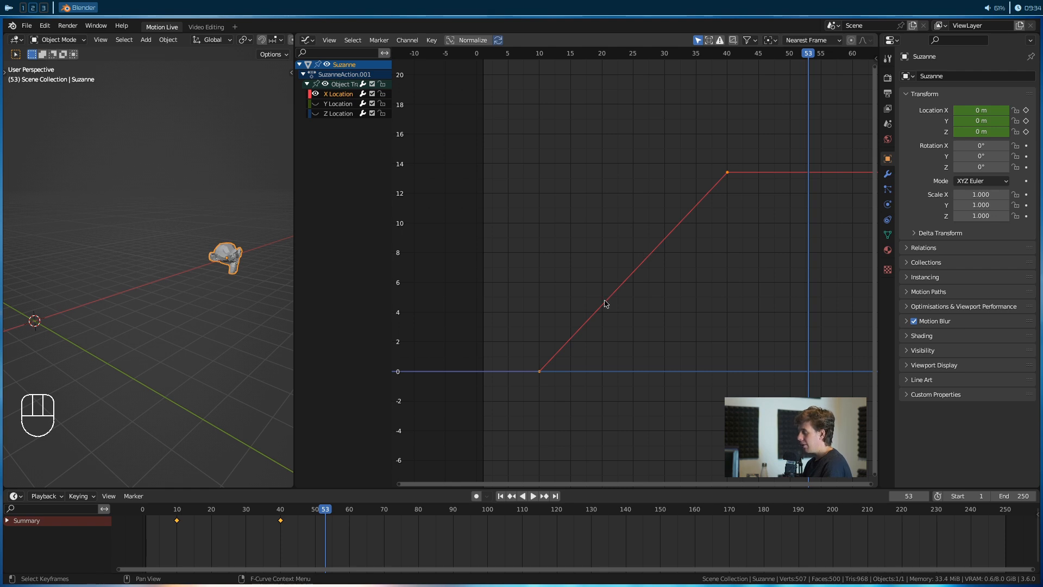
pyautogui.press('t')
pyautogui.click(590, 279)
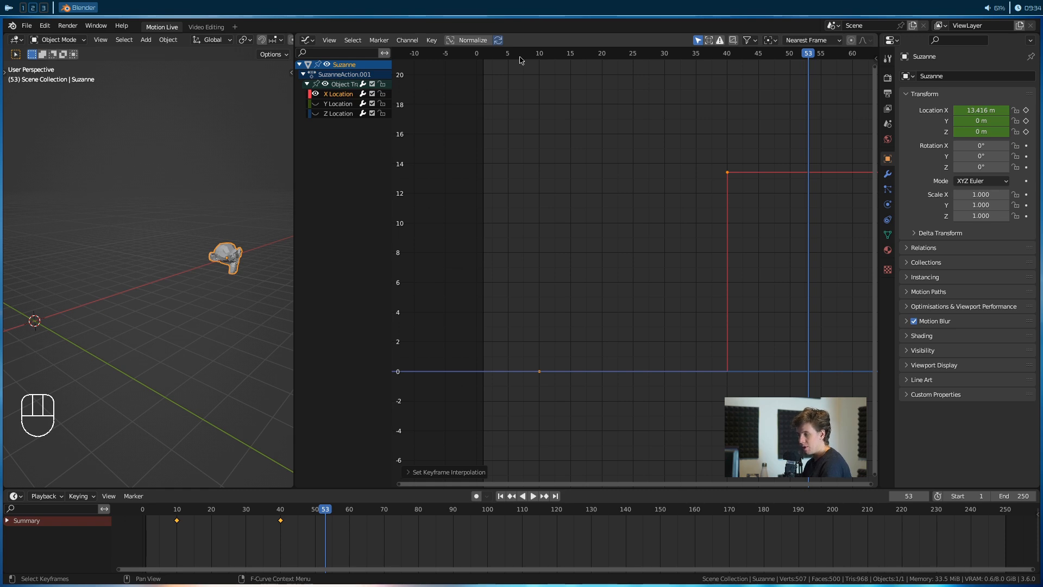
# - Play the constant-interpolation motion from before frame 10, and return the playhead to frame 9
pyautogui.click(500, 57)
pyautogui.press('space')
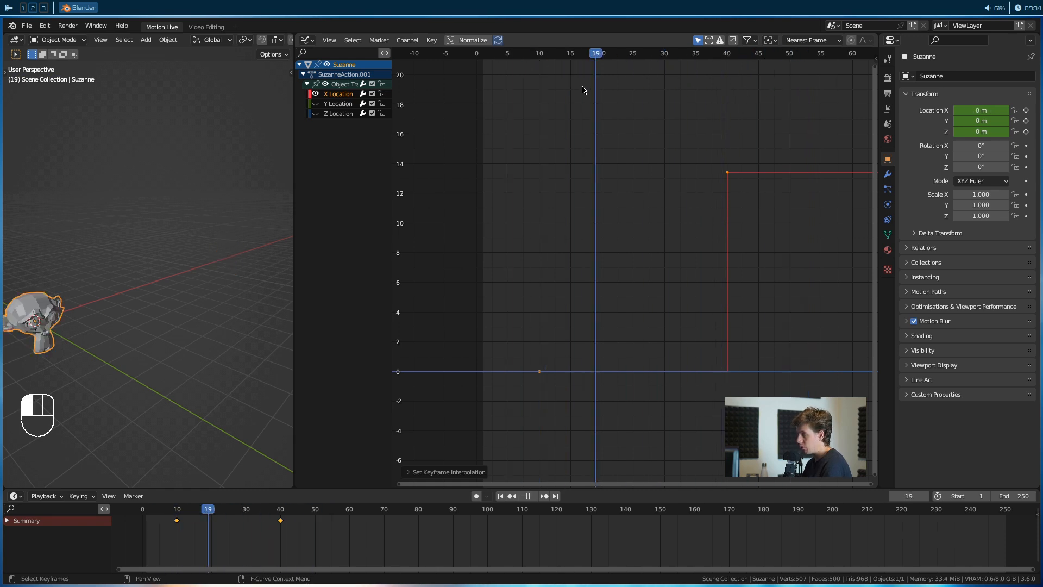
pyautogui.moveTo(631, 127); pyautogui.dragTo(534, 142)
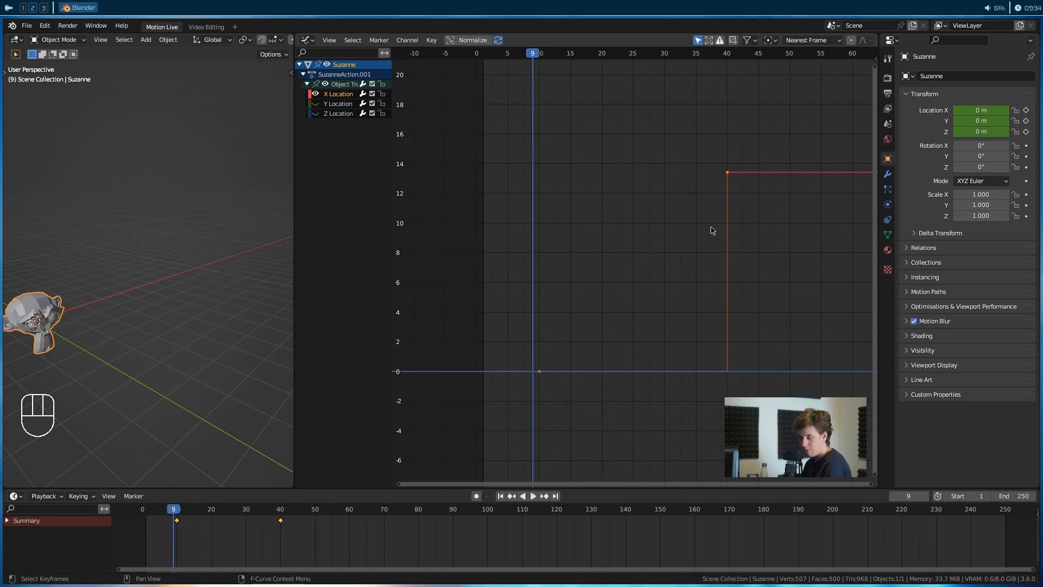
# - Set the interpolation of the selected X Location keyframes to Bezier
pyautogui.press('t')
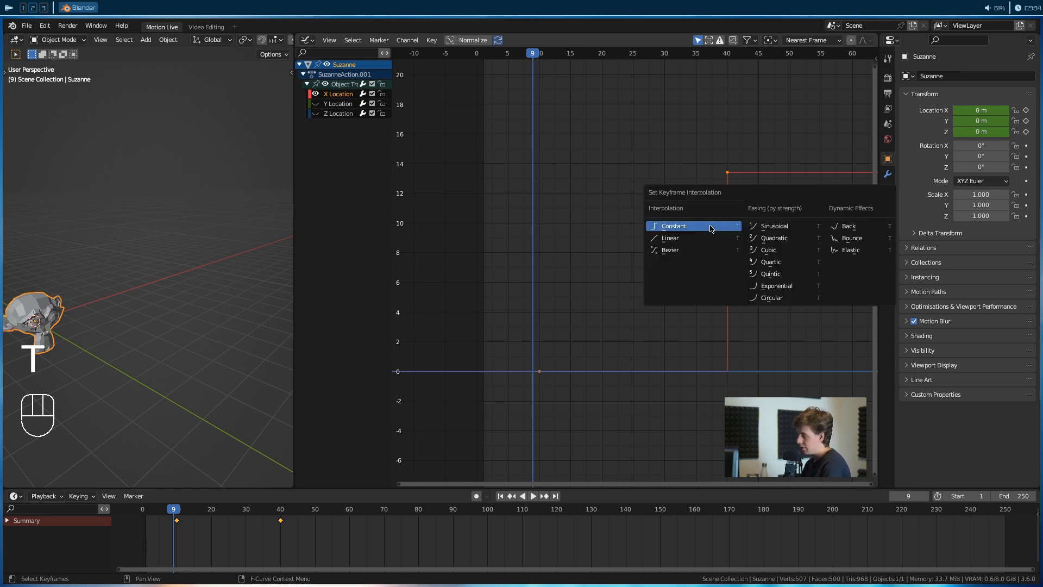
pyautogui.click(700, 237)
pyautogui.press('t')
pyautogui.click(702, 244)
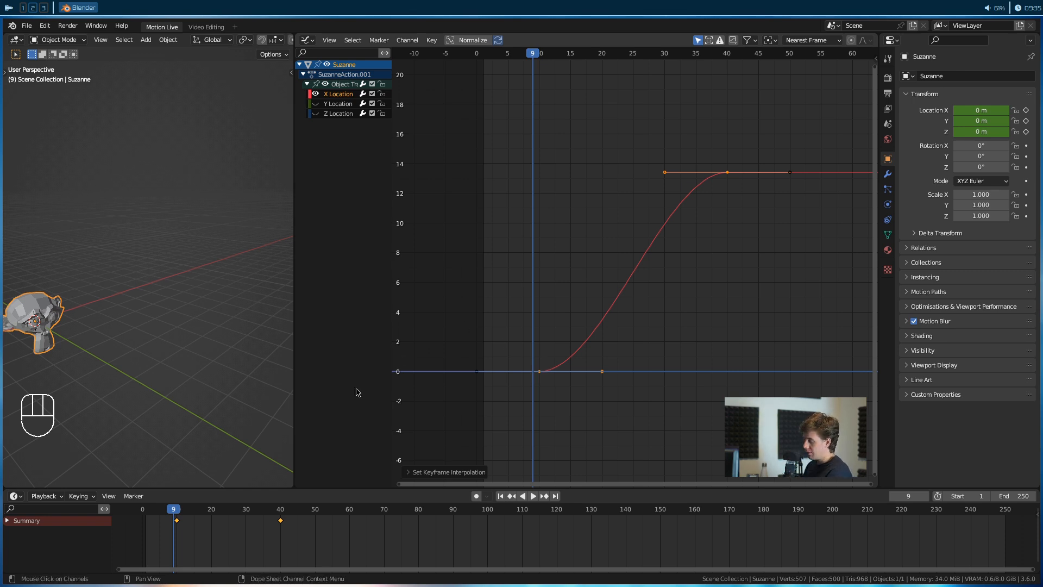
# - At frame 24, move Suzanne off the X axis to about X 9.1, Y -3.3, Z 2.4 m and insert a Location keyframe
pyautogui.moveTo(567, 53); pyautogui.dragTo(627, 52)
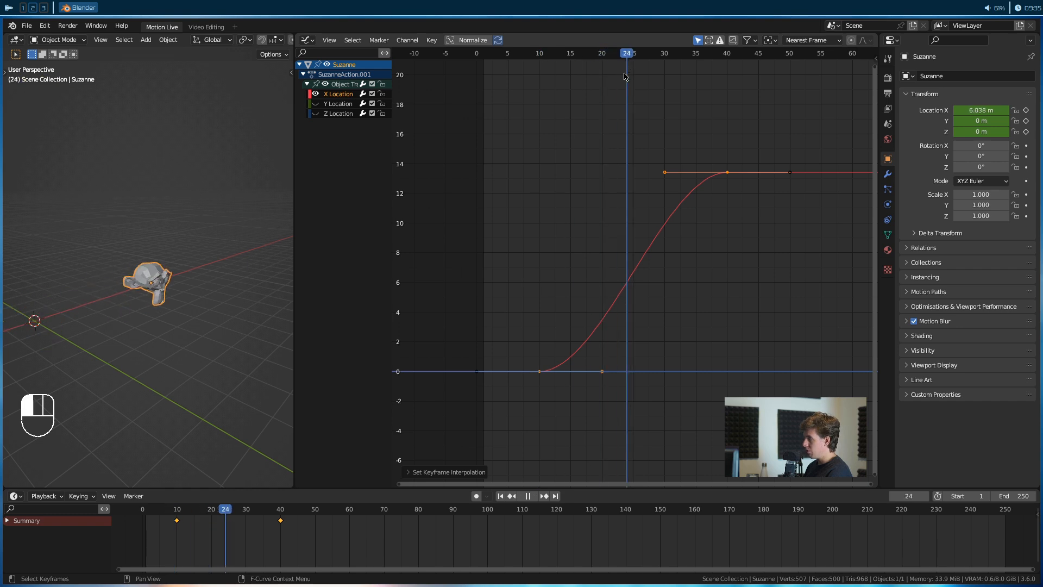
pyautogui.keyDown('alt'); pyautogui.moveTo(220, 333); pyautogui.dragTo(203, 358); pyautogui.keyUp('alt')
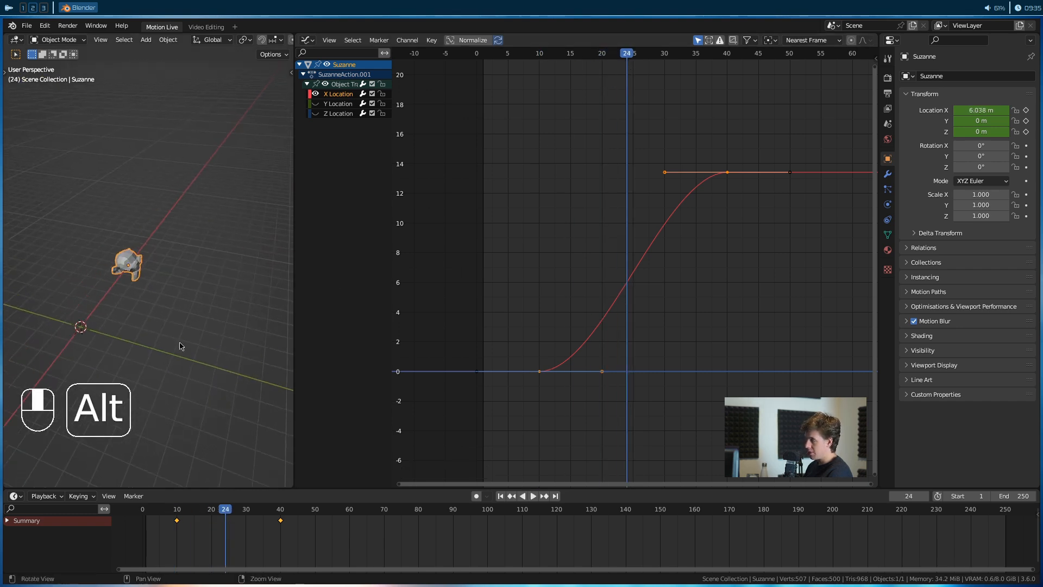
pyautogui.press('g')
pyautogui.click(239, 293)
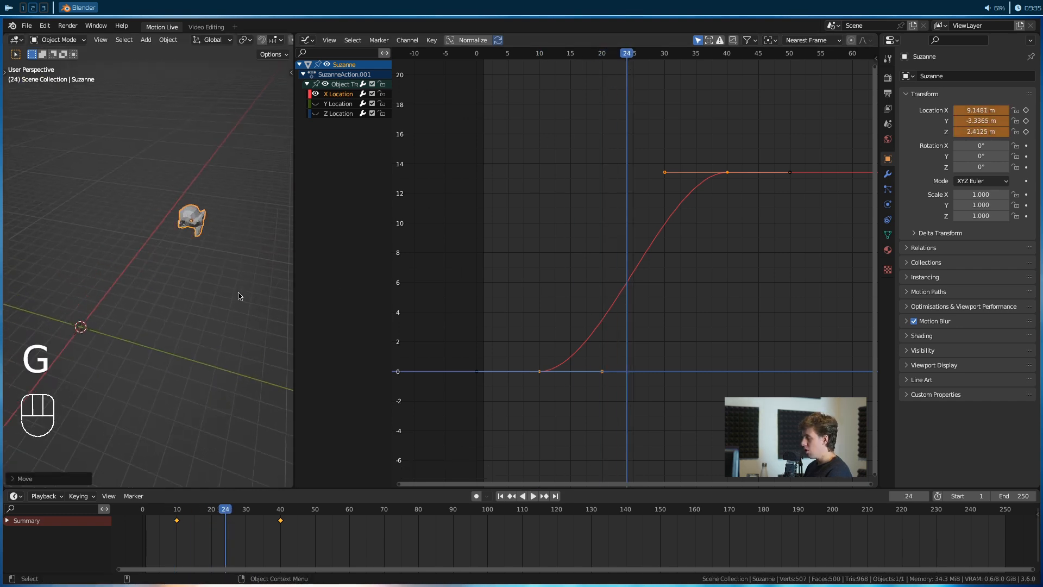
pyautogui.press('i')
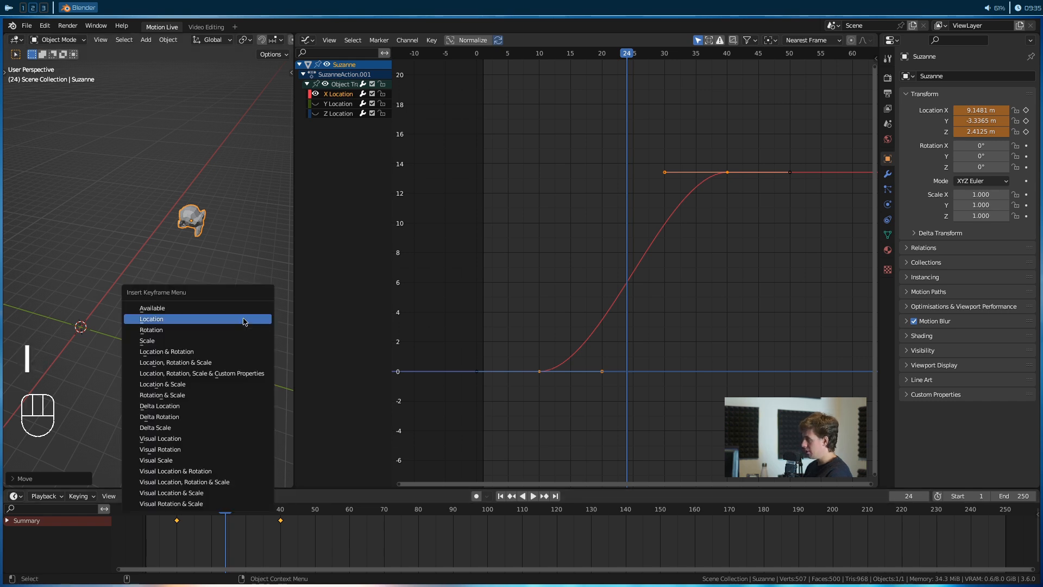
pyautogui.click(244, 320)
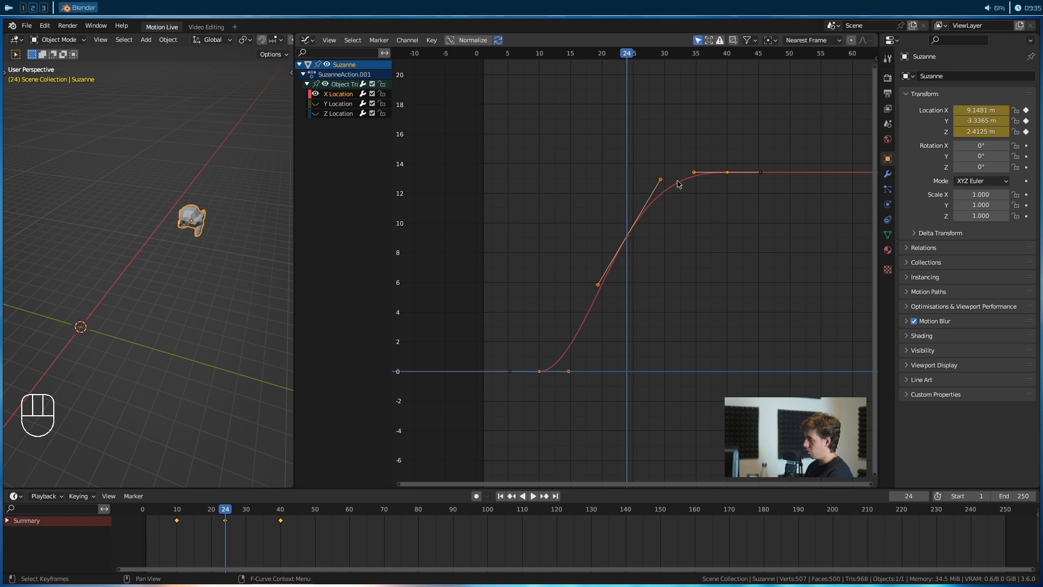
# - Preview the motion, select the frame 24 keyframe on the X Location curve and rotate its handles to a nearly vertical slope
pyautogui.press('space')
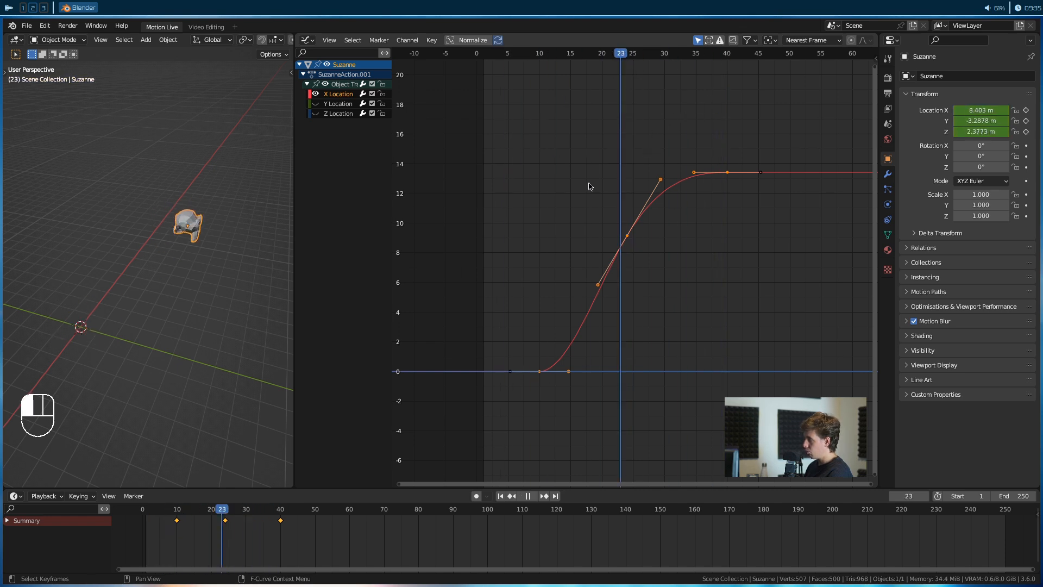
pyautogui.press('space')
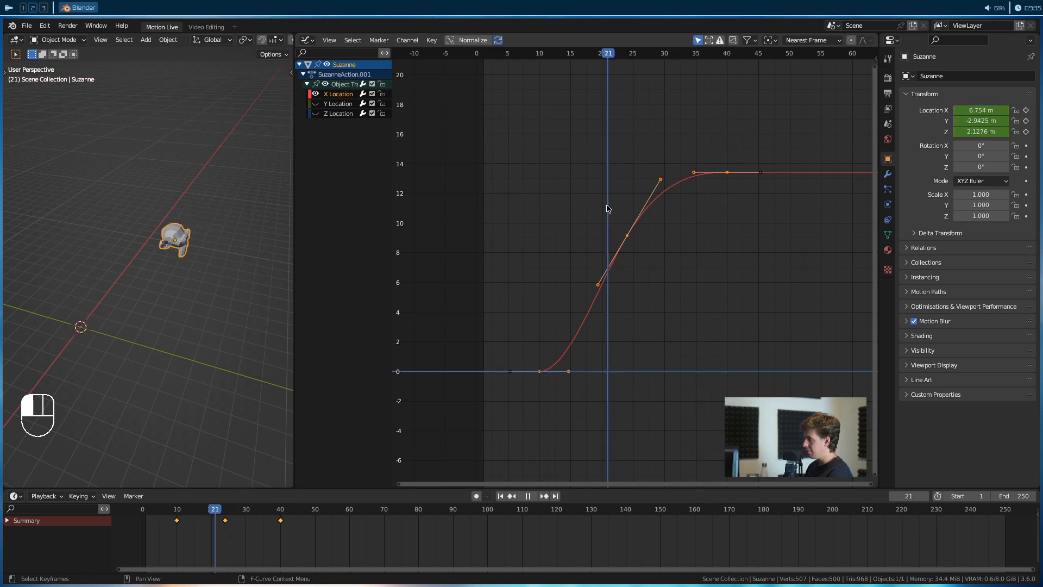
pyautogui.moveTo(688, 276); pyautogui.dragTo(613, 220)
pyautogui.press('r')
pyautogui.click(742, 250)
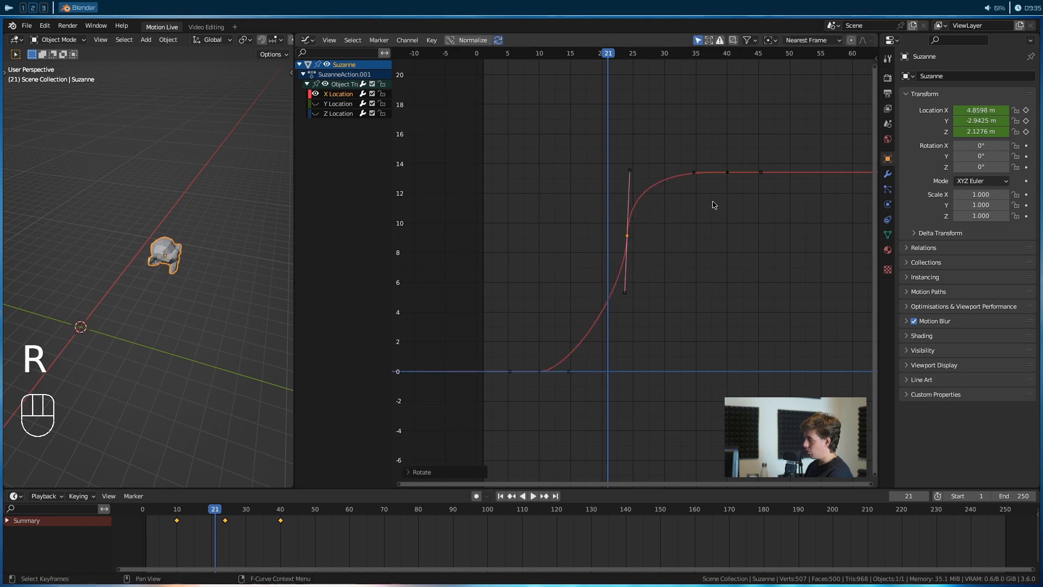
# - Scrub through the steep motion and rotate the frame 24 keyframe's handles on the X Location curve to a nearly flat slope
pyautogui.press('space')
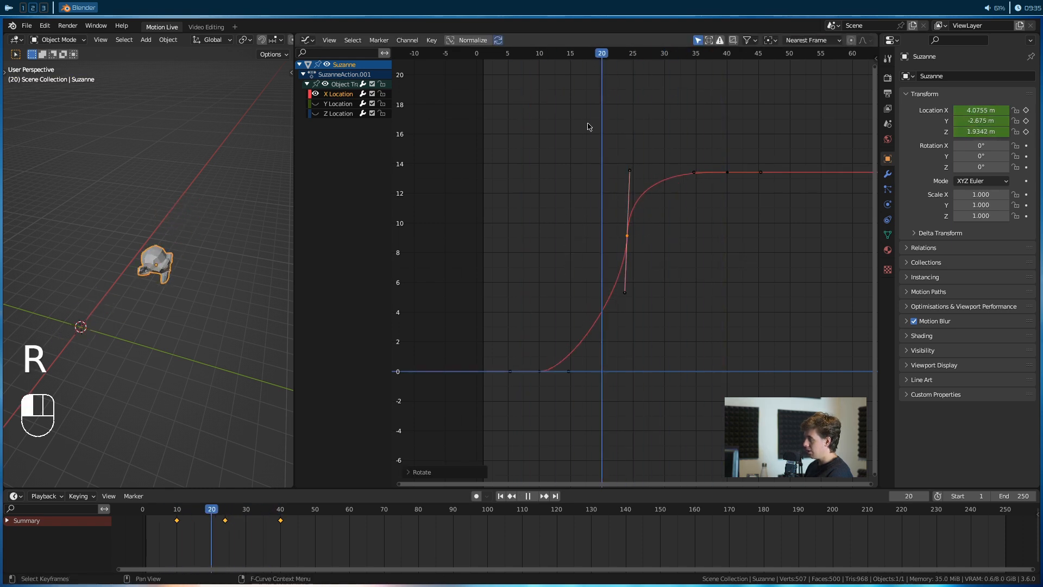
pyautogui.press('space')
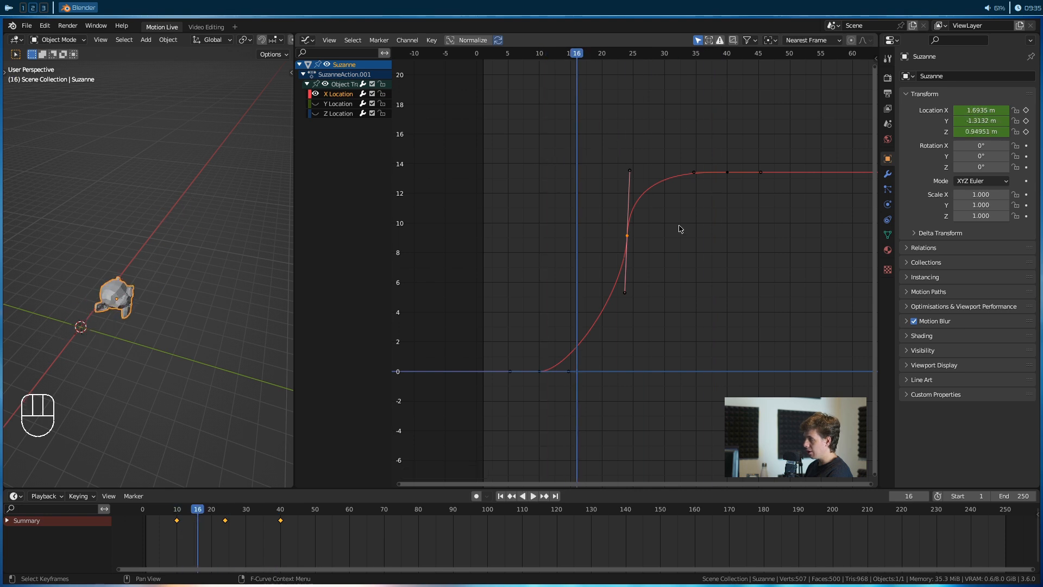
pyautogui.press('r')
pyautogui.click(460, 267)
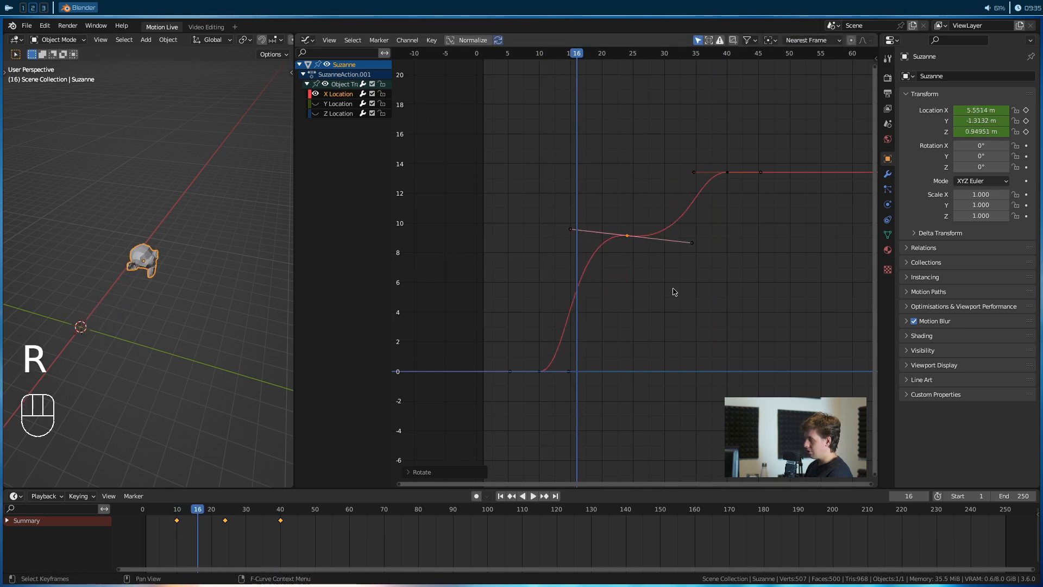
pyautogui.press('r')
pyautogui.click(551, 346)
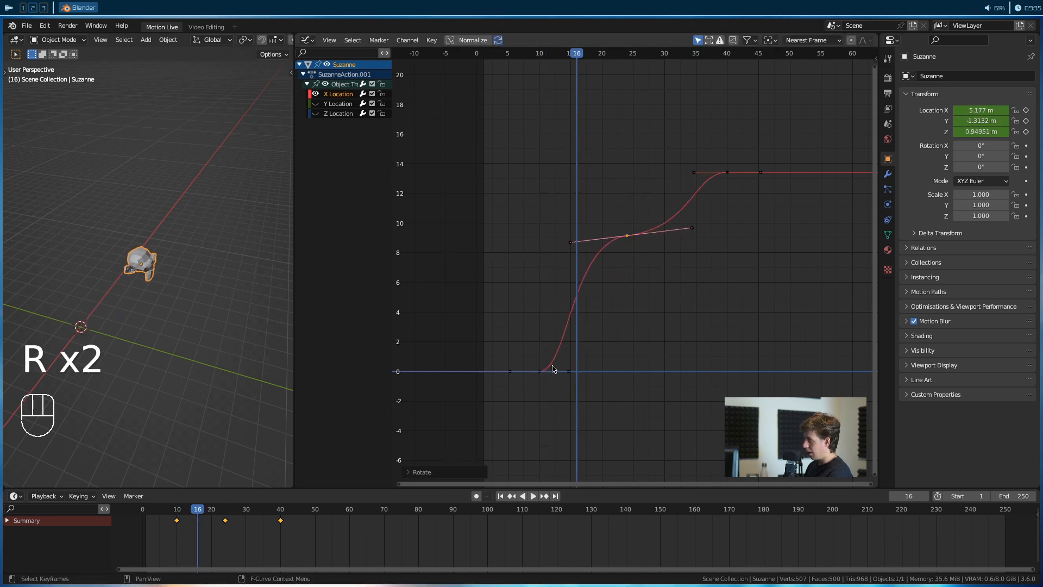
pyautogui.press('r')
pyautogui.click(700, 228)
# - Rewind before frame 10 and play the motion with the flattened middle keyframe until frame 42
pyautogui.click(568, 57)
pyautogui.moveTo(568, 60); pyautogui.dragTo(531, 136)
pyautogui.press('space')
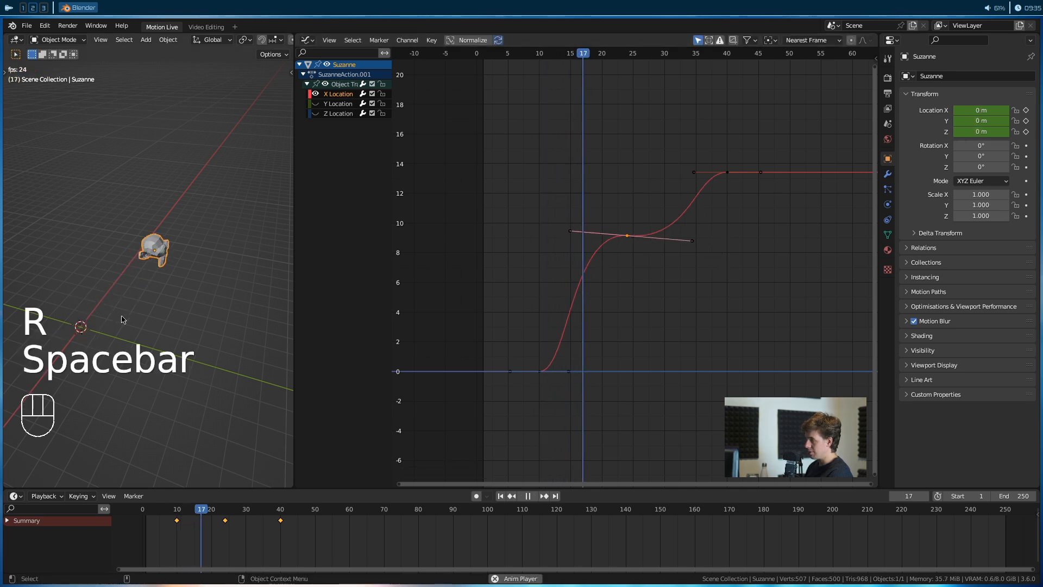
pyautogui.press('space')
# - Rotate the frame 24 keyframe's handles on the X Location curve to vertical and play the motion from before frame 10 until frame 46
pyautogui.press('r')
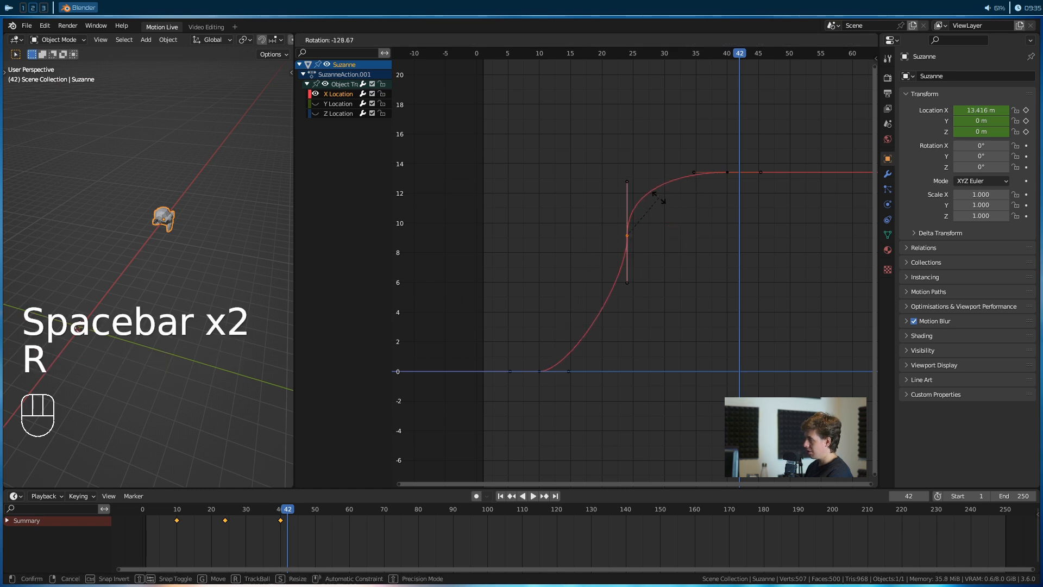
pyautogui.click(659, 212)
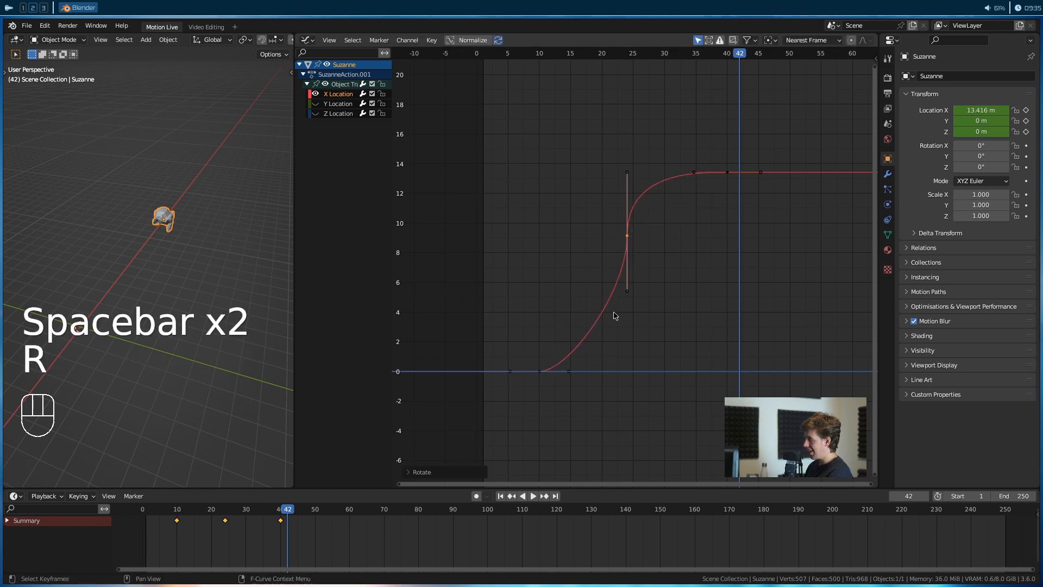
pyautogui.click(734, 67)
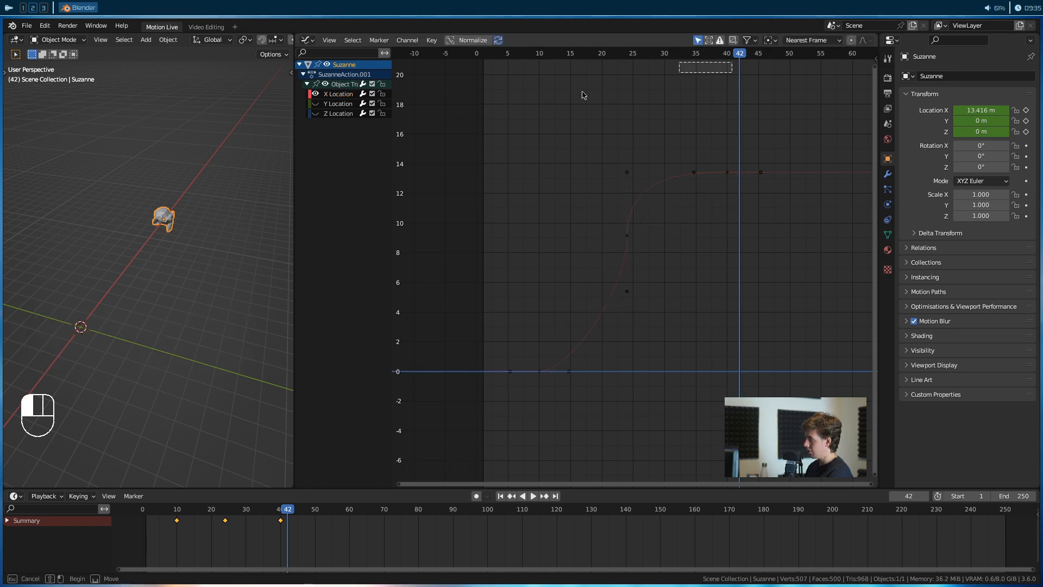
pyautogui.moveTo(695, 60); pyautogui.dragTo(483, 61)
pyautogui.press('space')
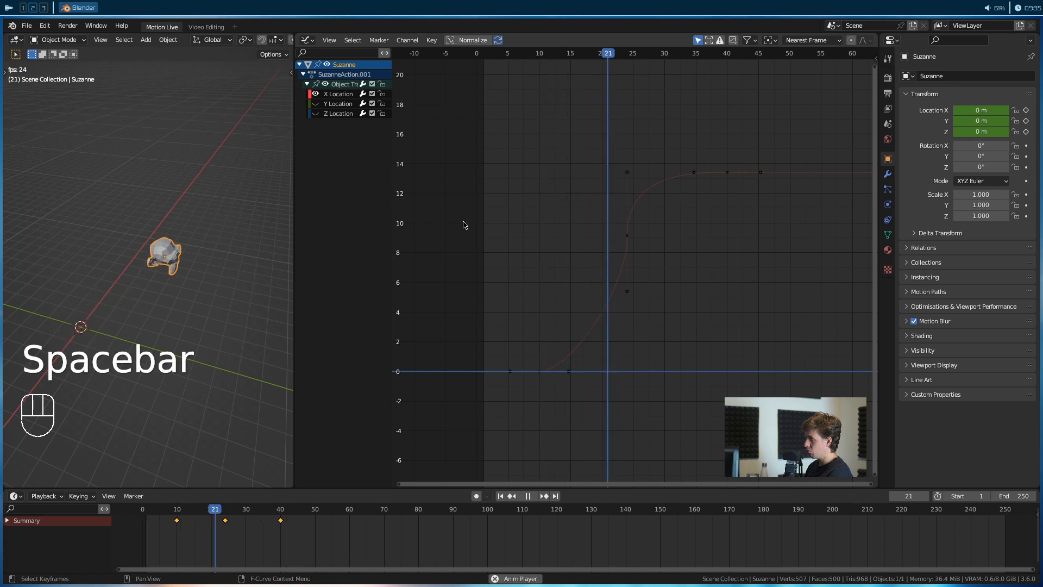
pyautogui.press('space')
# - Close the Graph Editor by expanding the 3D viewport over its area
pyautogui.scroll(-2, 609, 309)
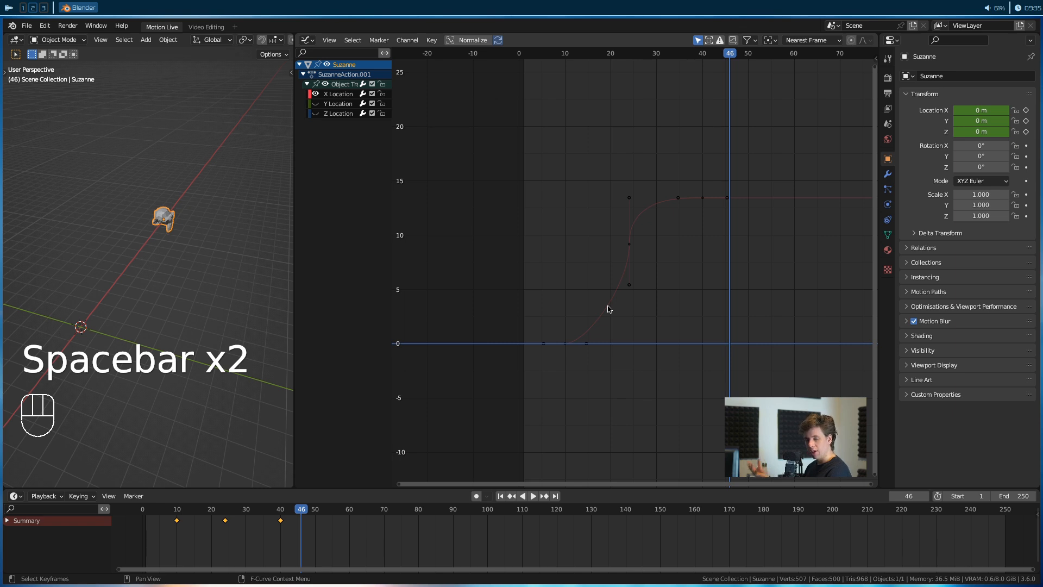
pyautogui.click(292, 39)
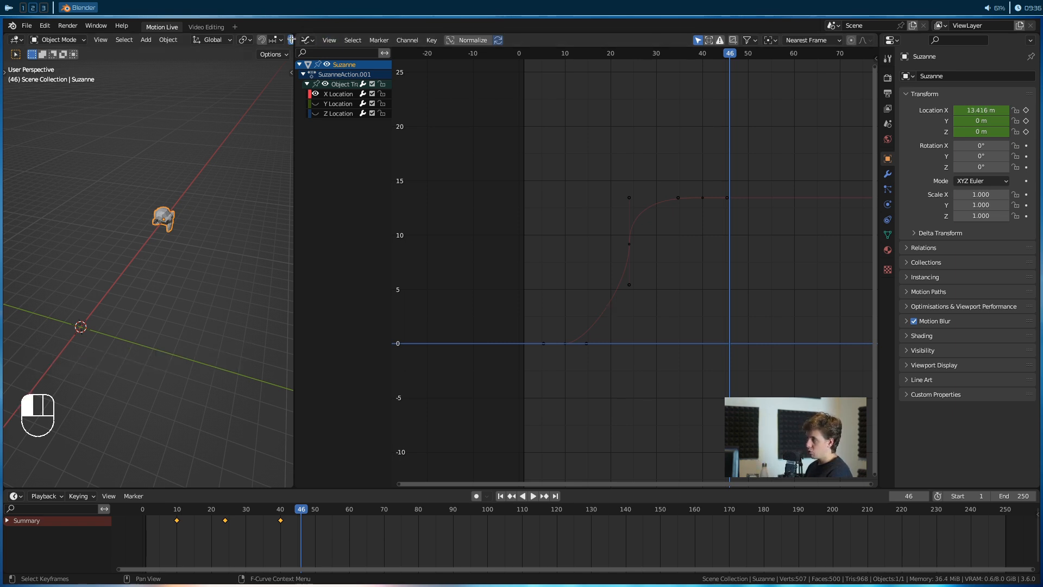
pyautogui.moveTo(291, 39); pyautogui.dragTo(490, 267)
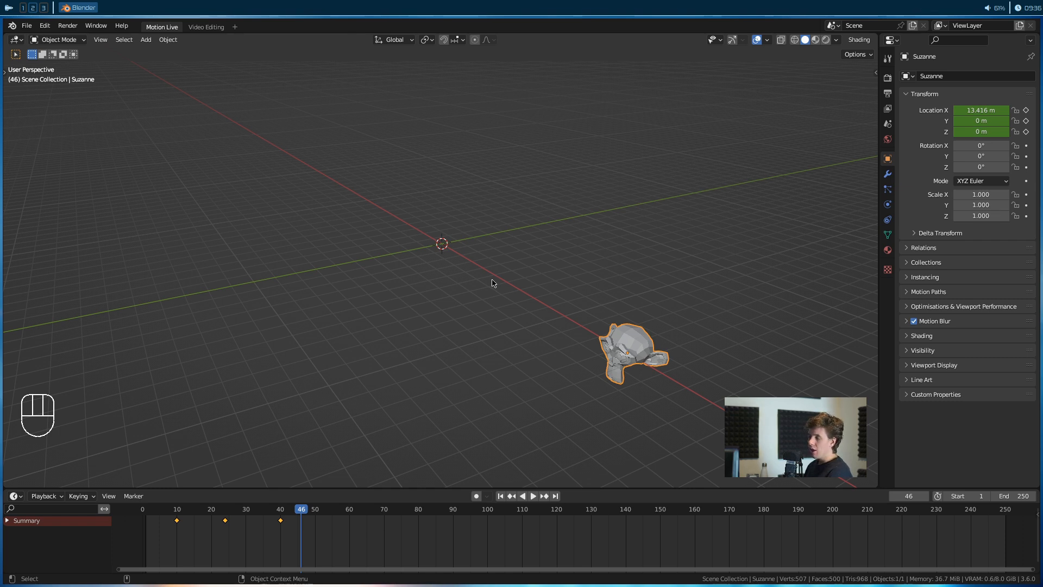
pyautogui.keyDown('alt'); pyautogui.moveTo(436, 318); pyautogui.dragTo(459, 324); pyautogui.keyUp('alt')
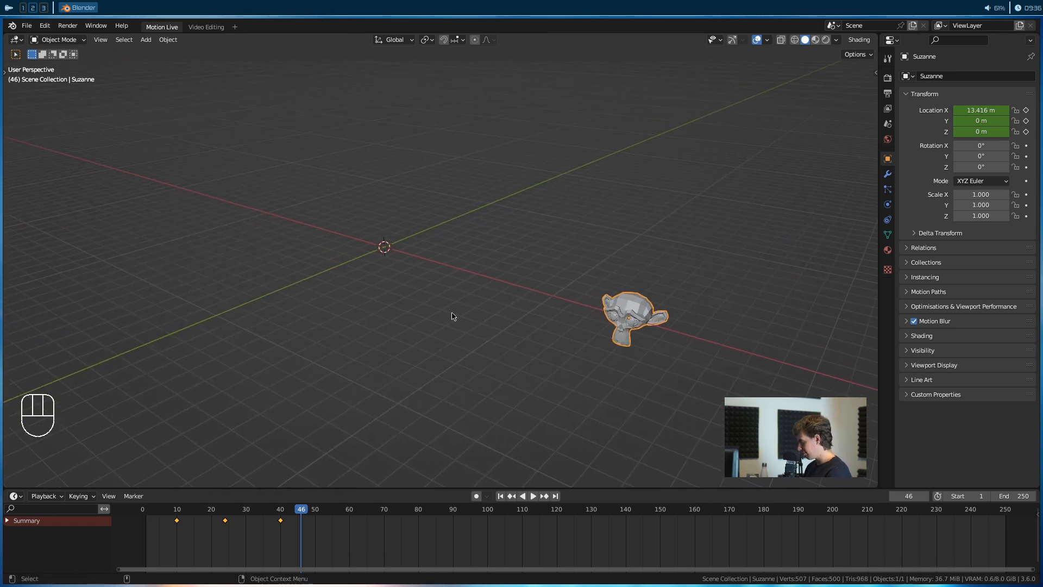